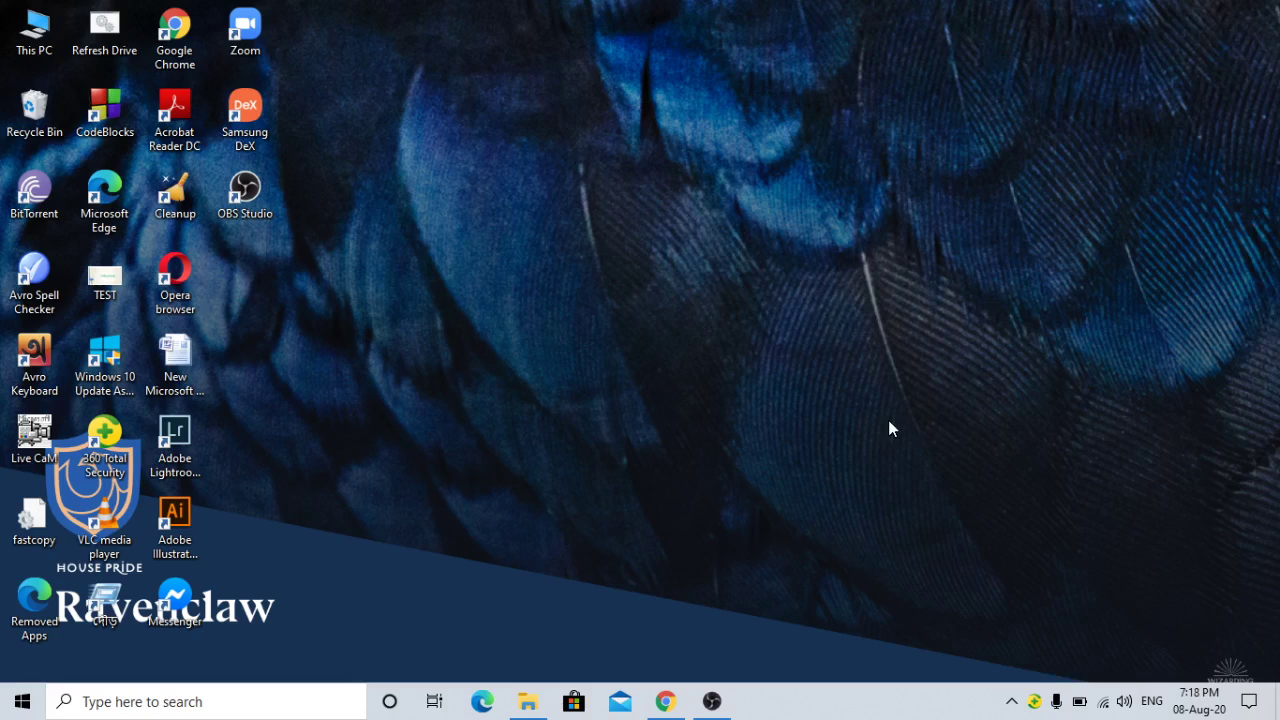
# - Launch Google Chrome in a maximized window and open YouTube from the new tab page shortcuts
pyautogui.doubleClick(174, 35)
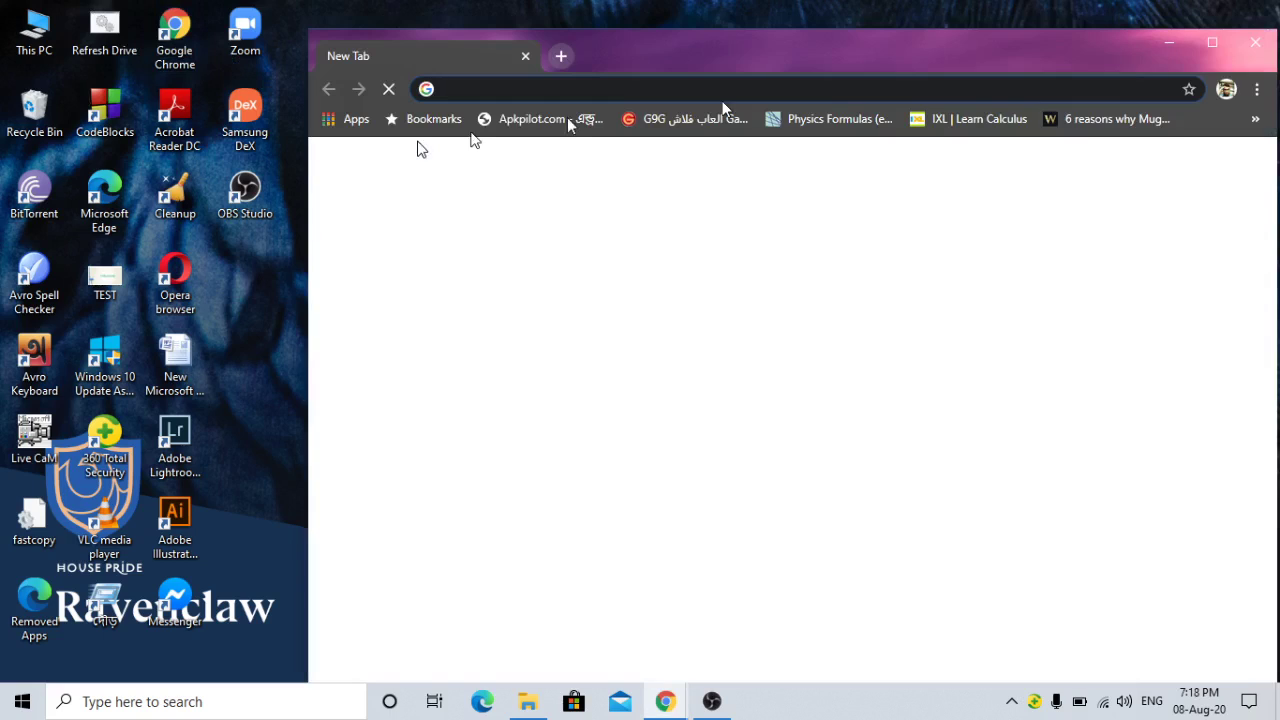
pyautogui.click(1212, 42)
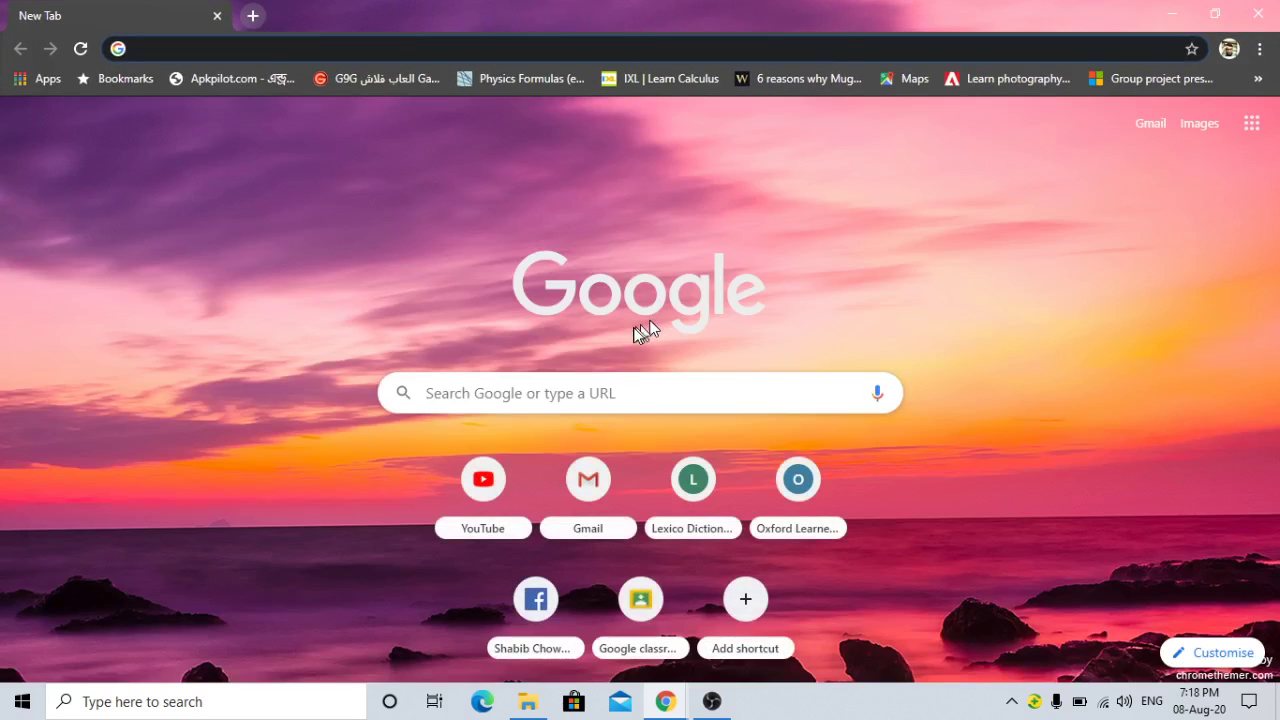
pyautogui.click(513, 488)
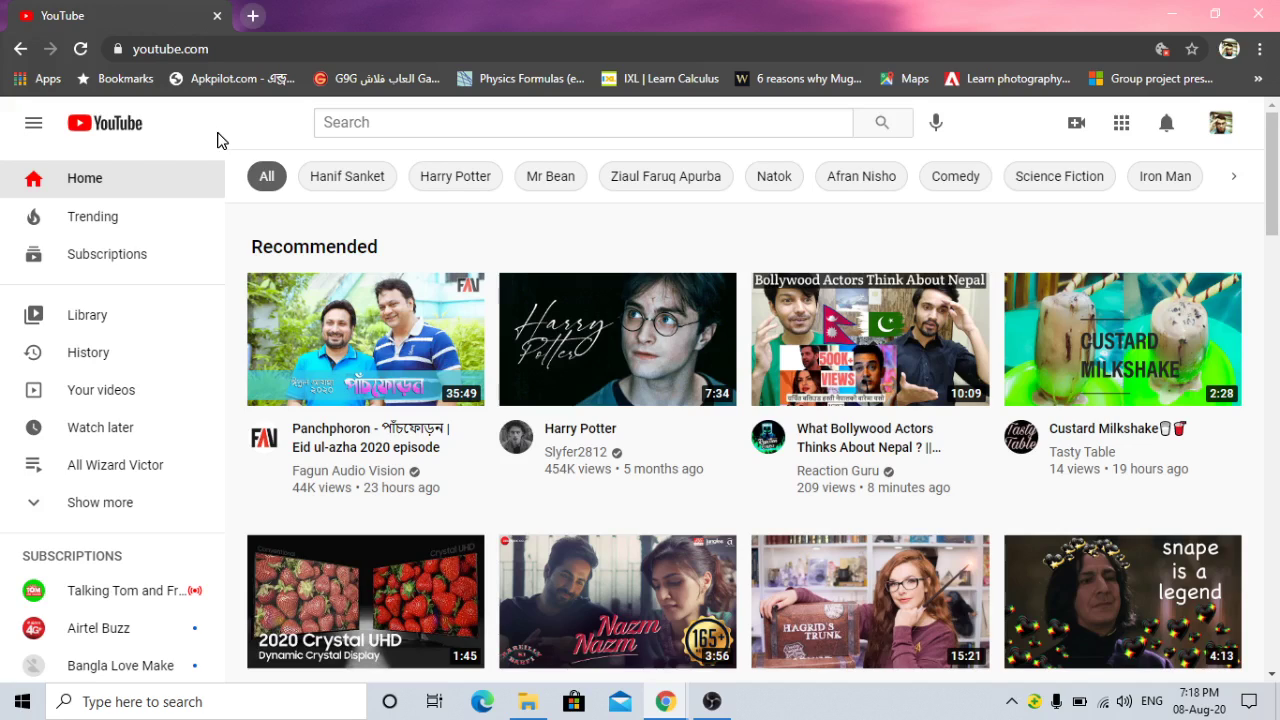
# - Go to your own YouTube videos and open the channel's video list in YouTube Studio
pyautogui.click(129, 395)
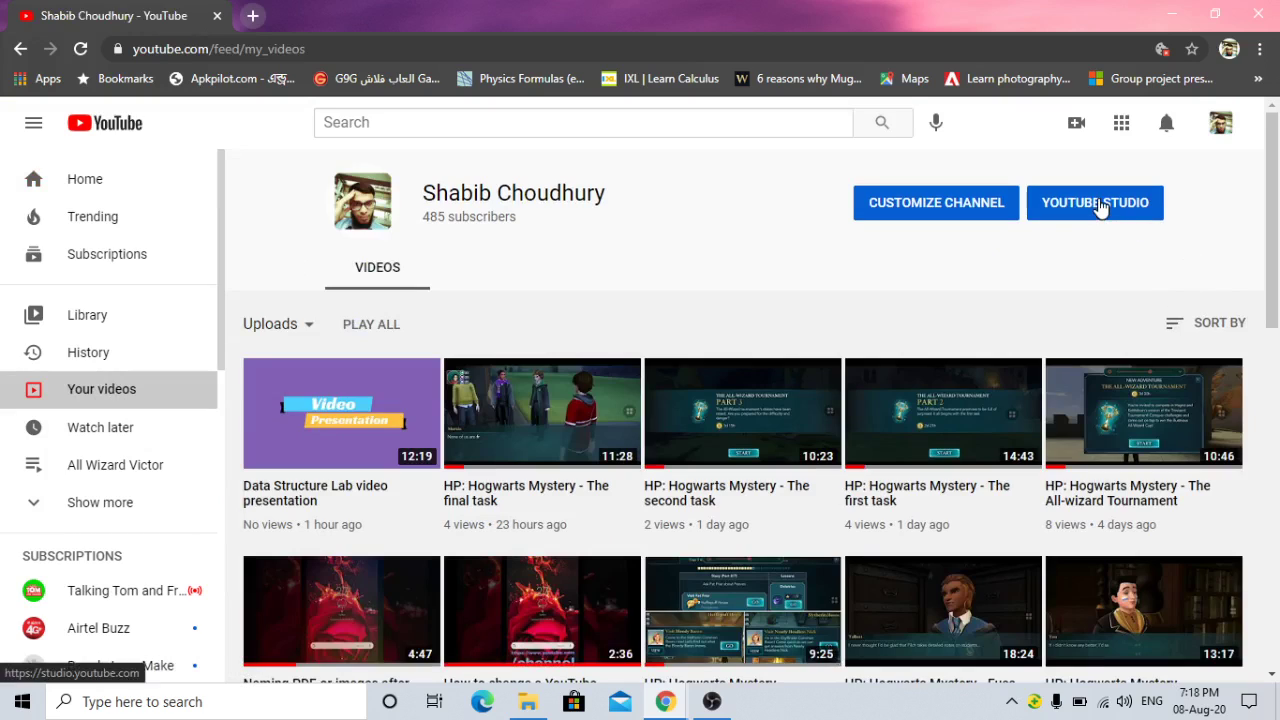
pyautogui.click(1100, 203)
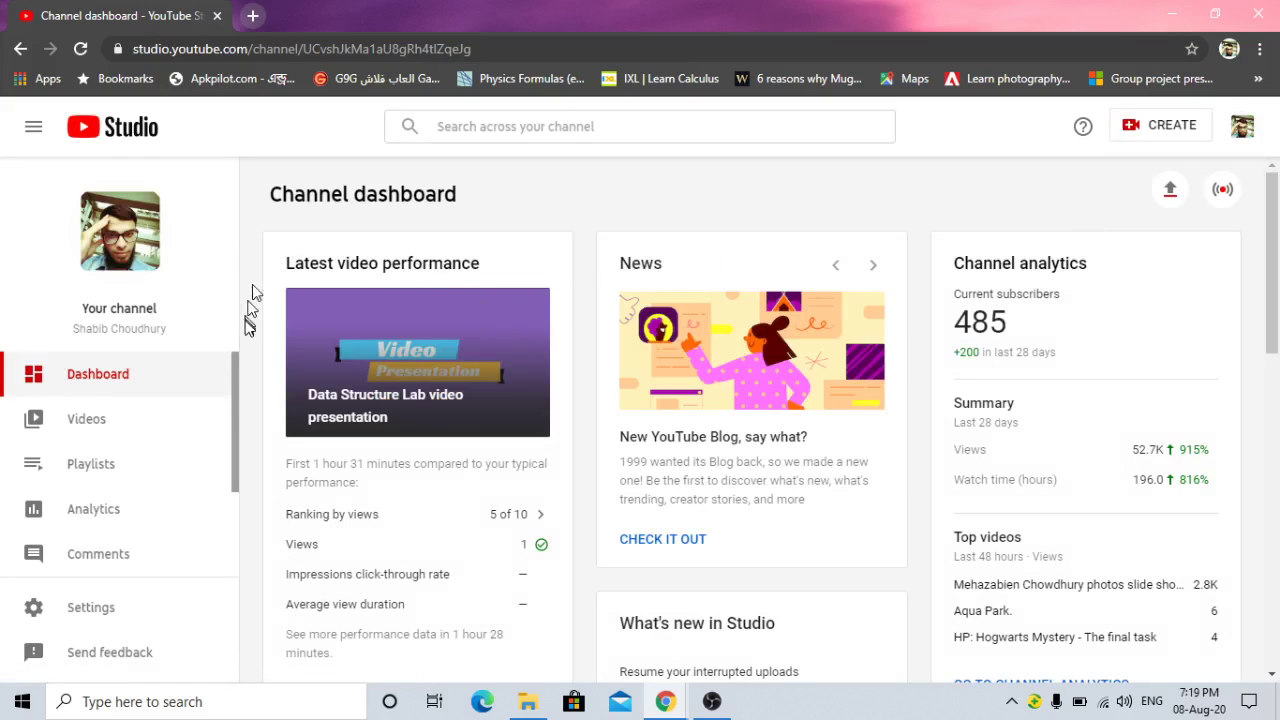
pyautogui.click(127, 426)
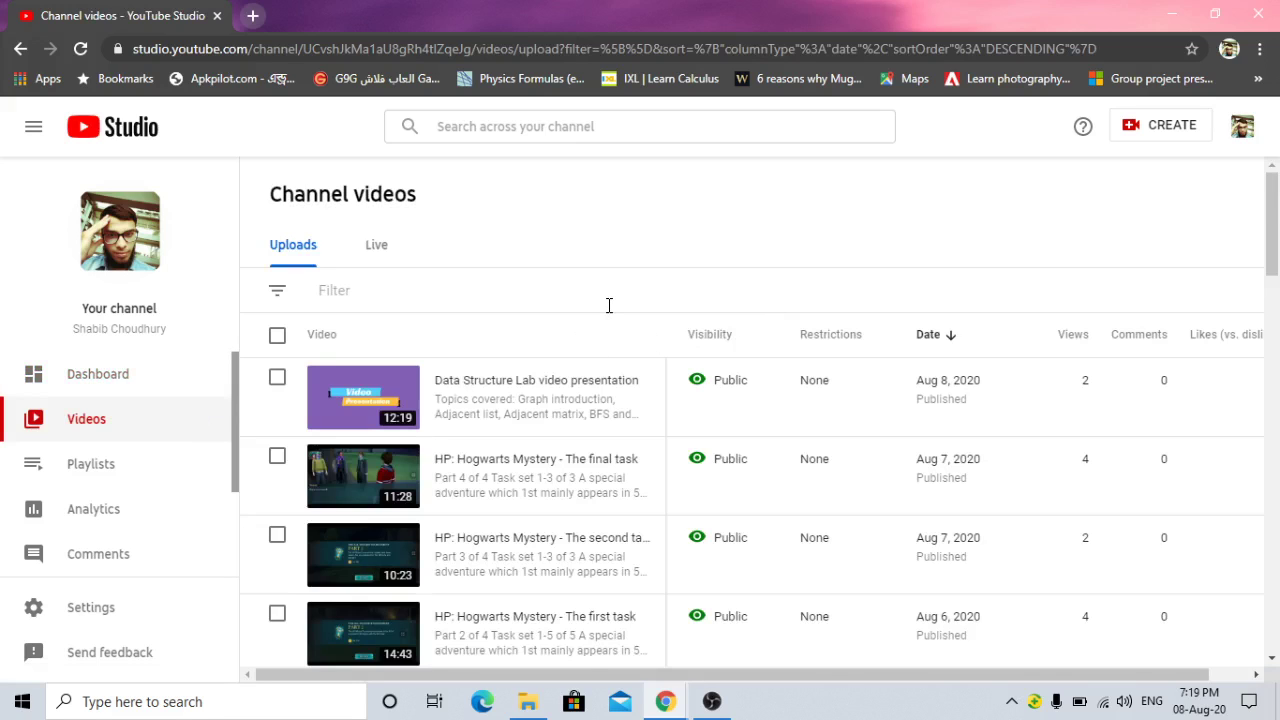
# - Find the uploaded video "HP: Hogwarts Mystery - The final task" and open its details for editing
pyautogui.scroll(-5, 614, 343)
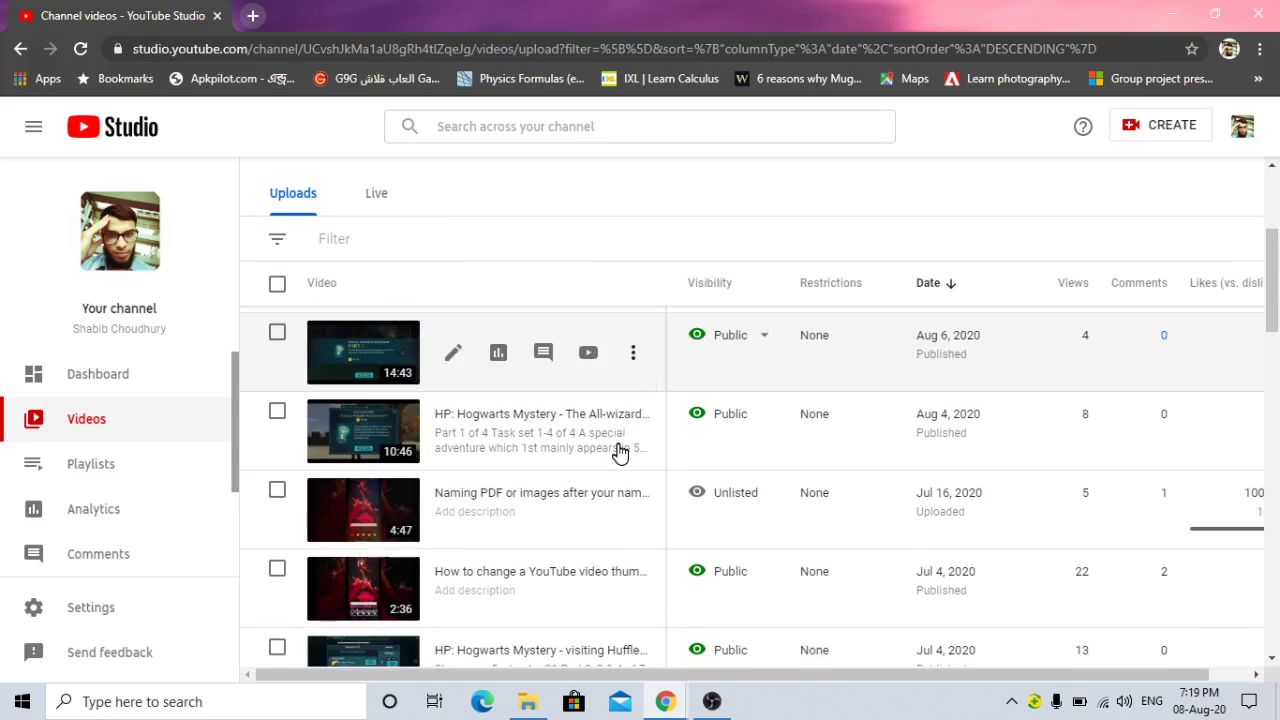
pyautogui.scroll(6, 620, 455)
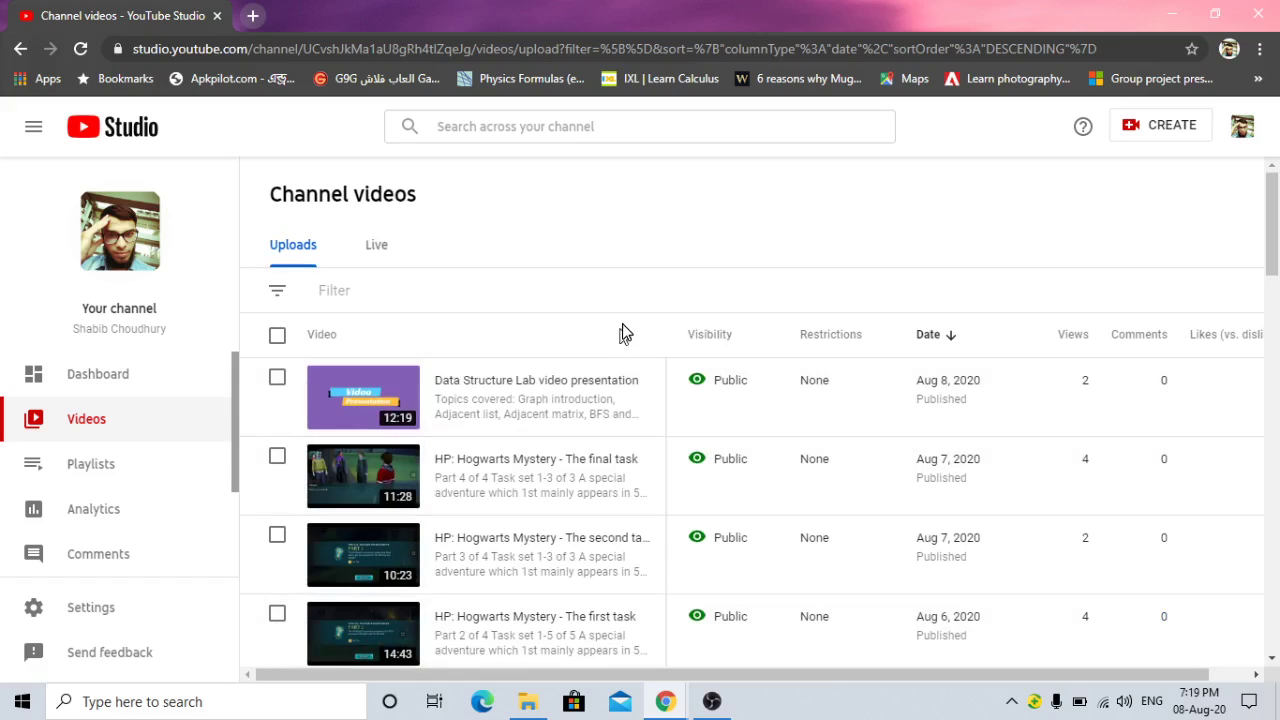
pyautogui.moveTo(537, 402)
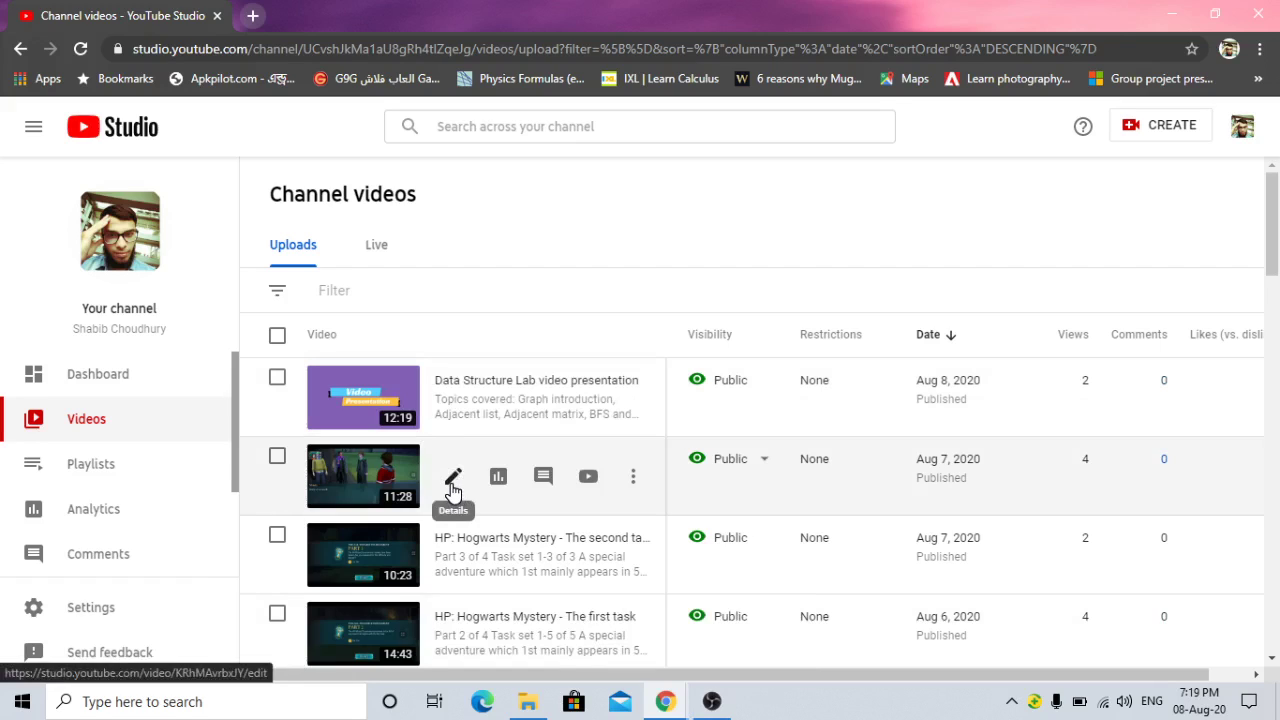
pyautogui.click(452, 480)
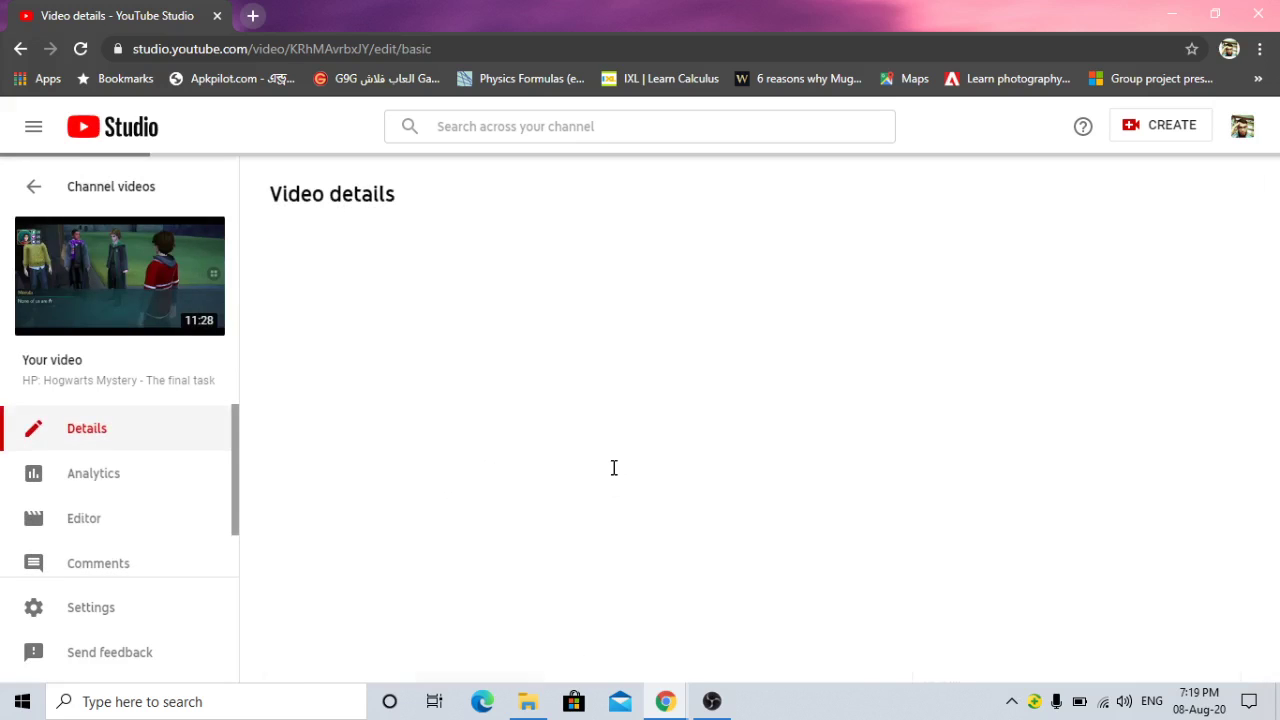
pyautogui.scroll(-2, 663, 422)
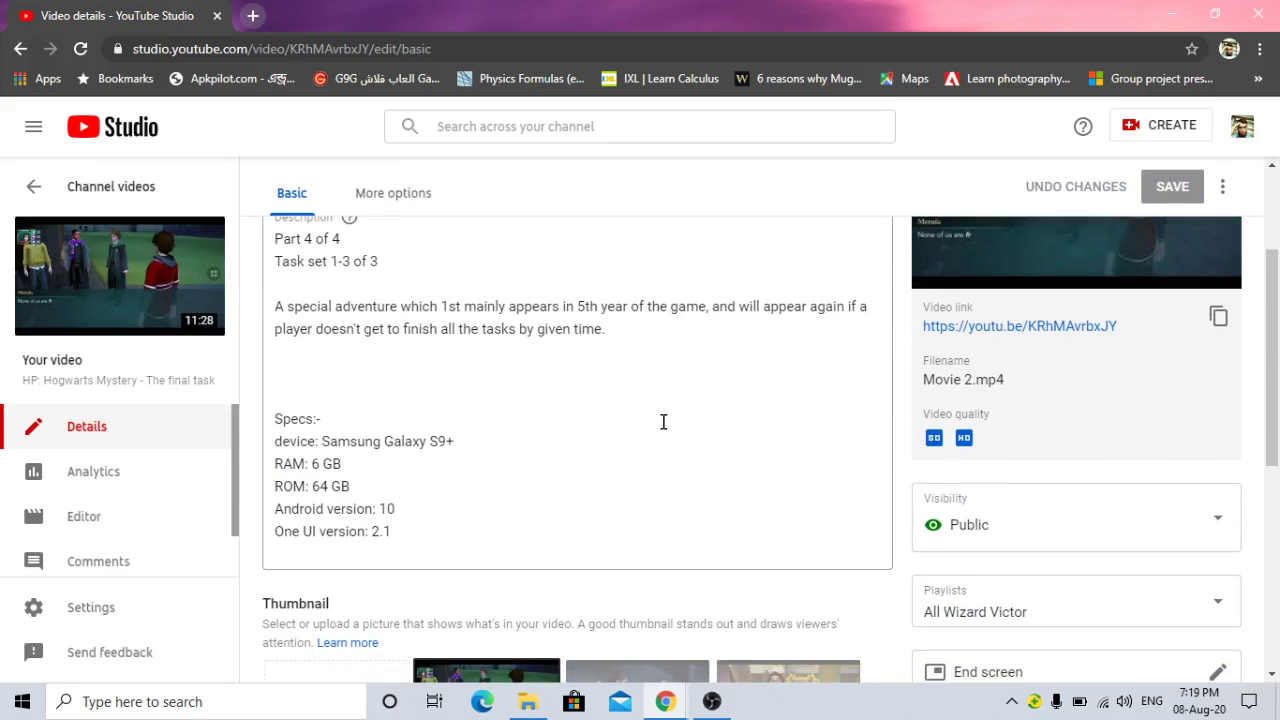
pyautogui.scroll(-2, 663, 422)
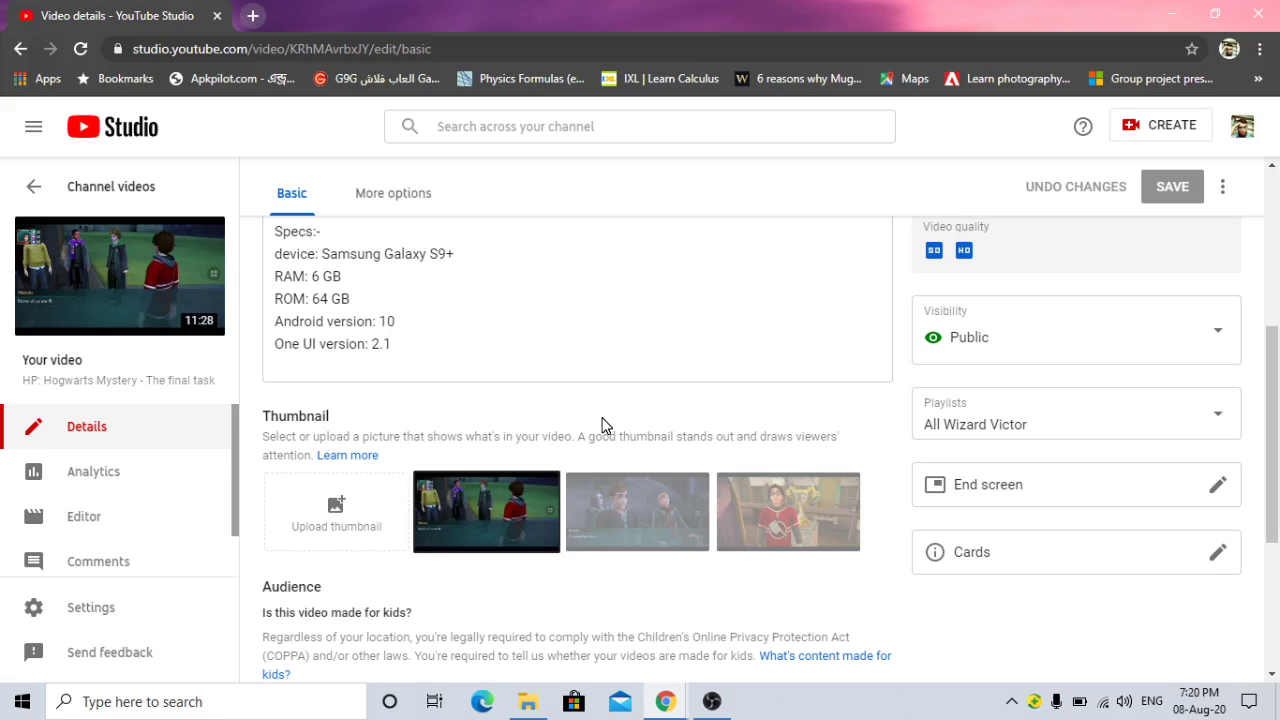
pyautogui.click(325, 508)
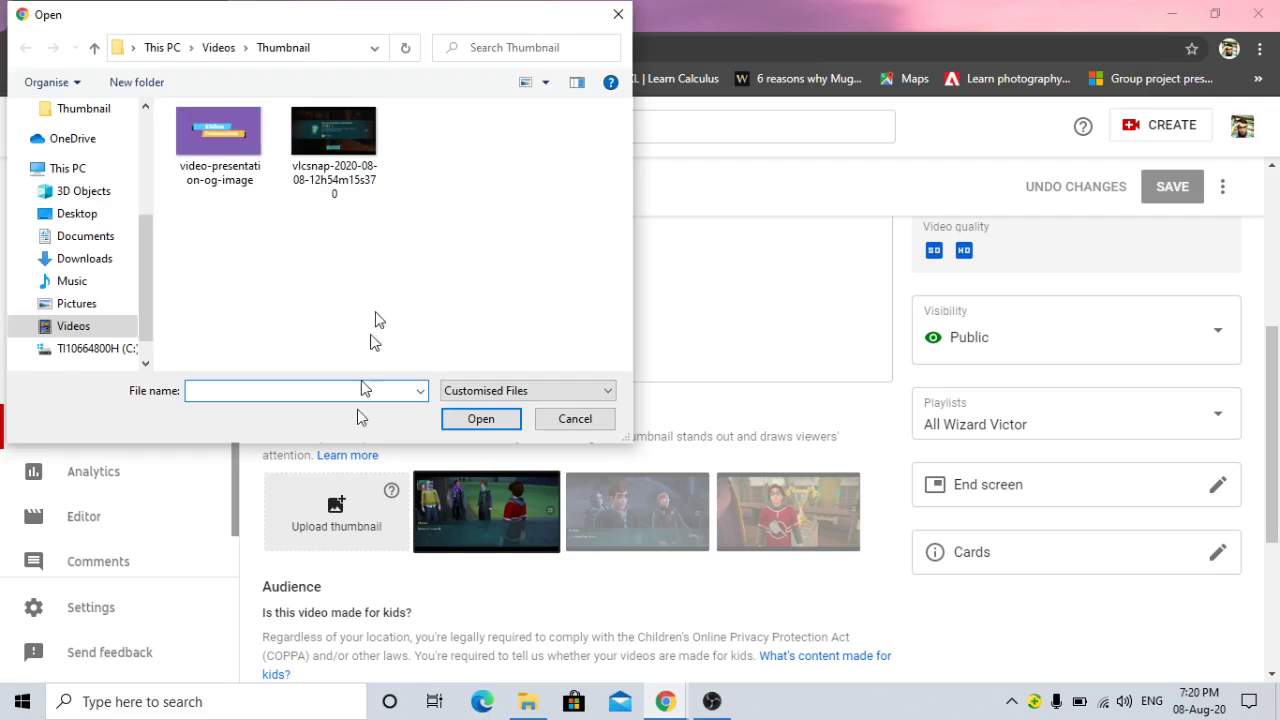
pyautogui.click(362, 170)
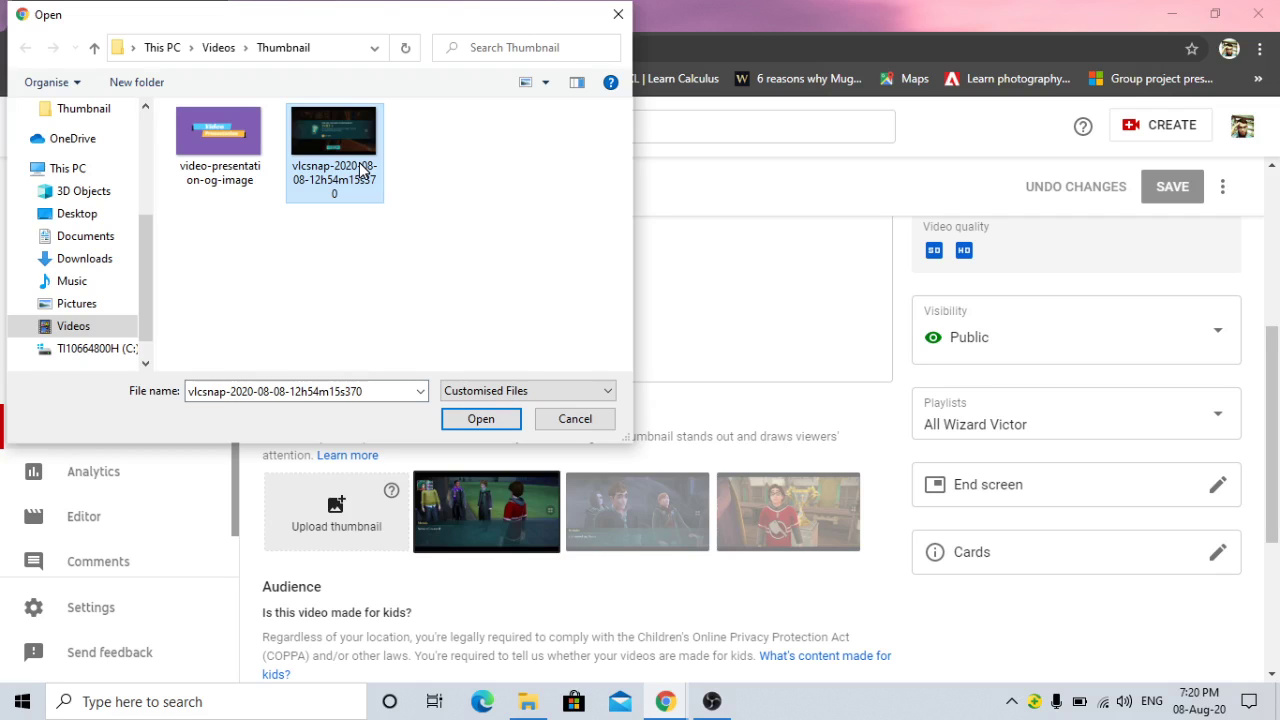
pyautogui.click(474, 424)
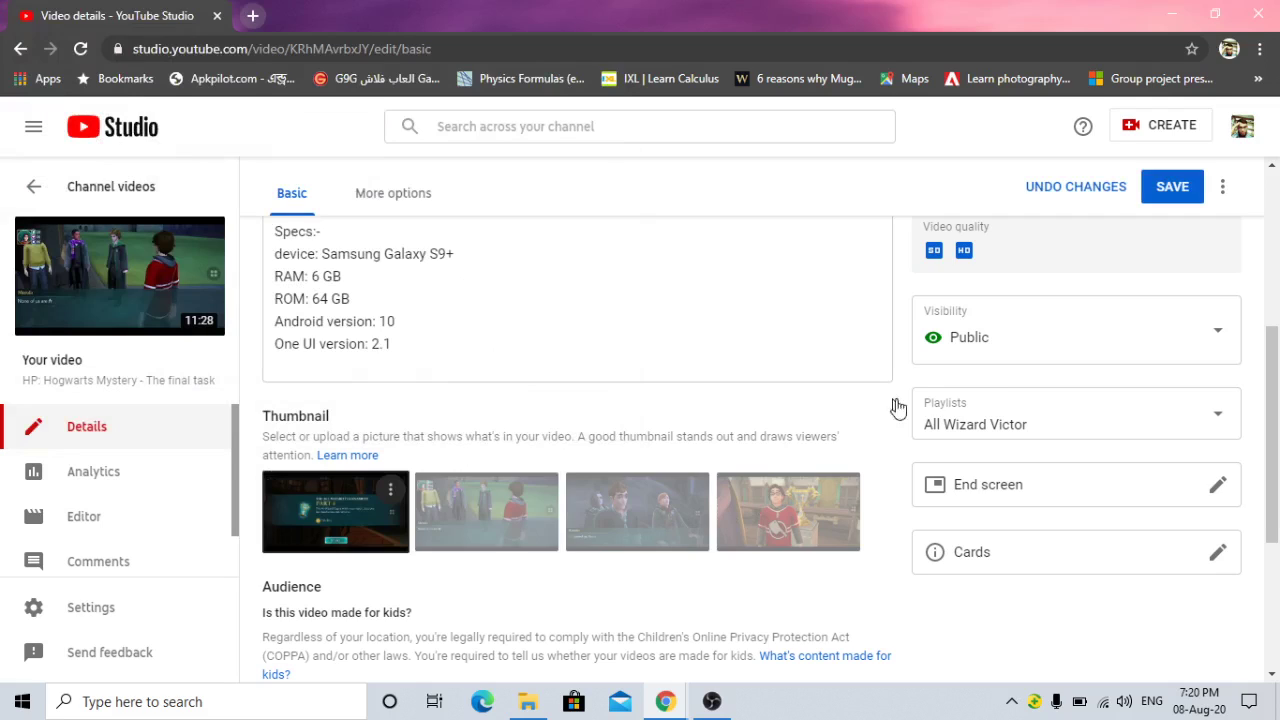
pyautogui.click(1168, 190)
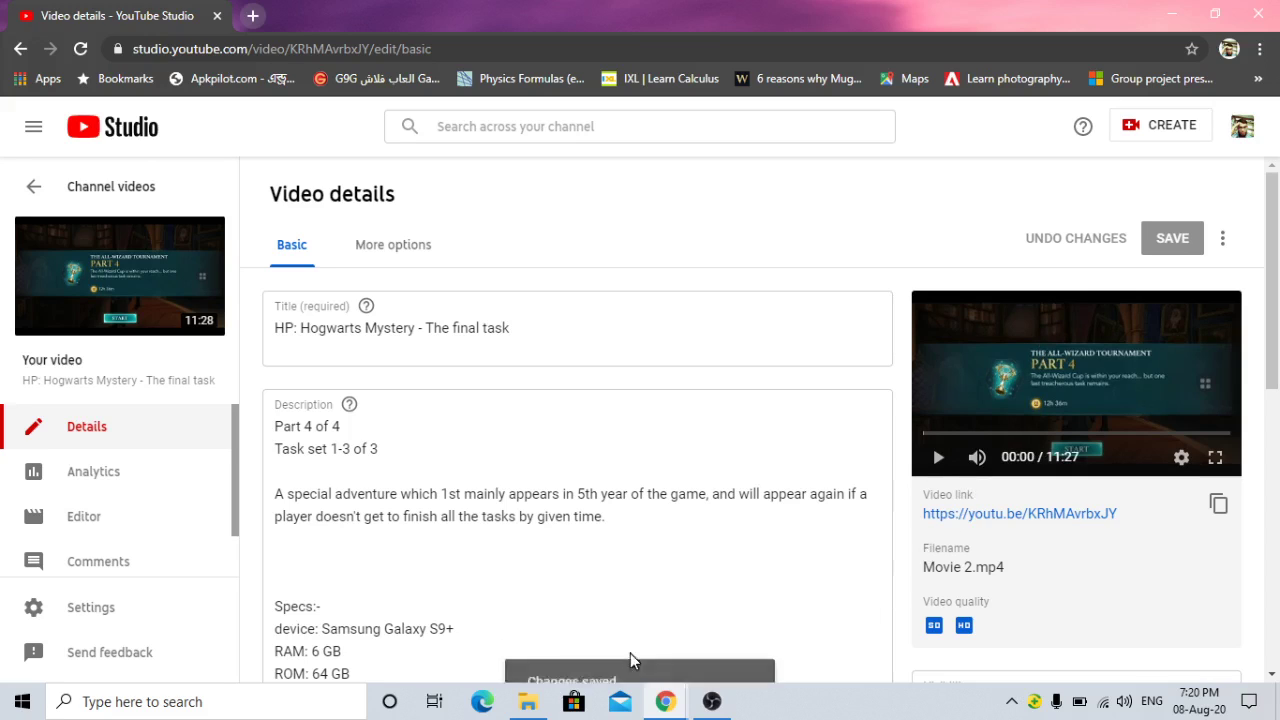
# - Return to the channel's video list and start uploading the file Movie 1 from the Videos folder
pyautogui.click(28, 205)
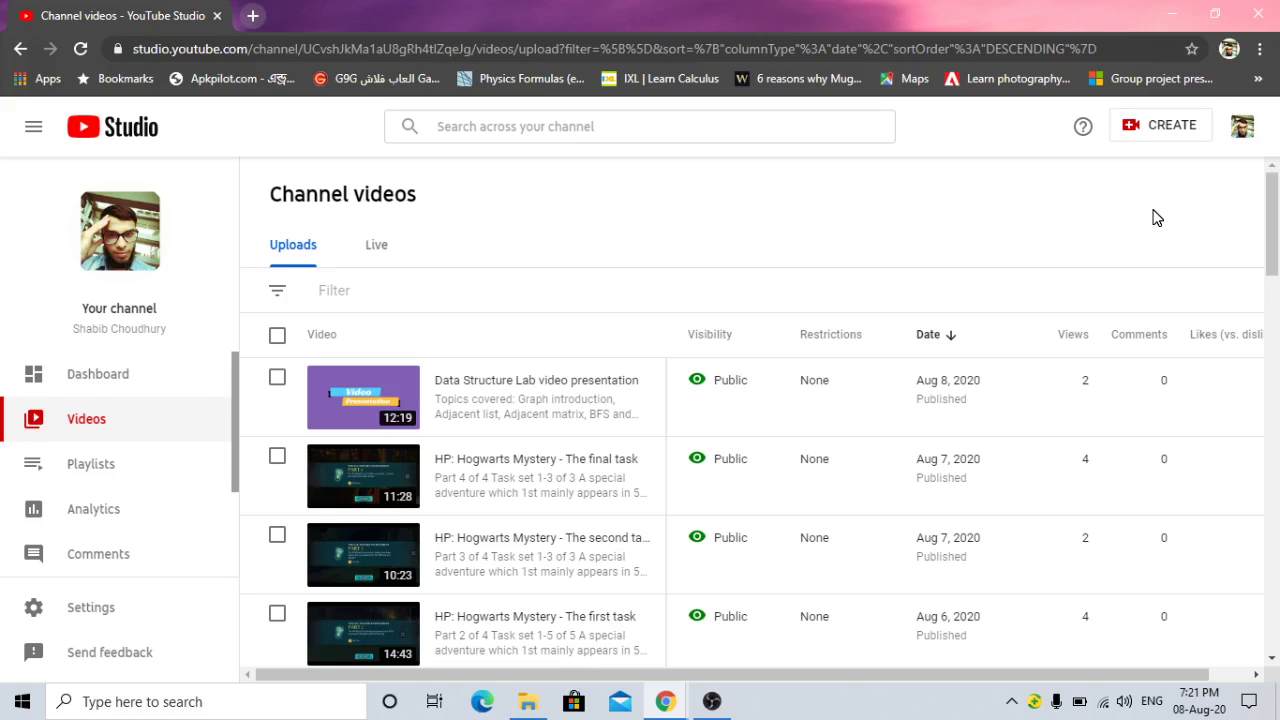
pyautogui.click(1160, 124)
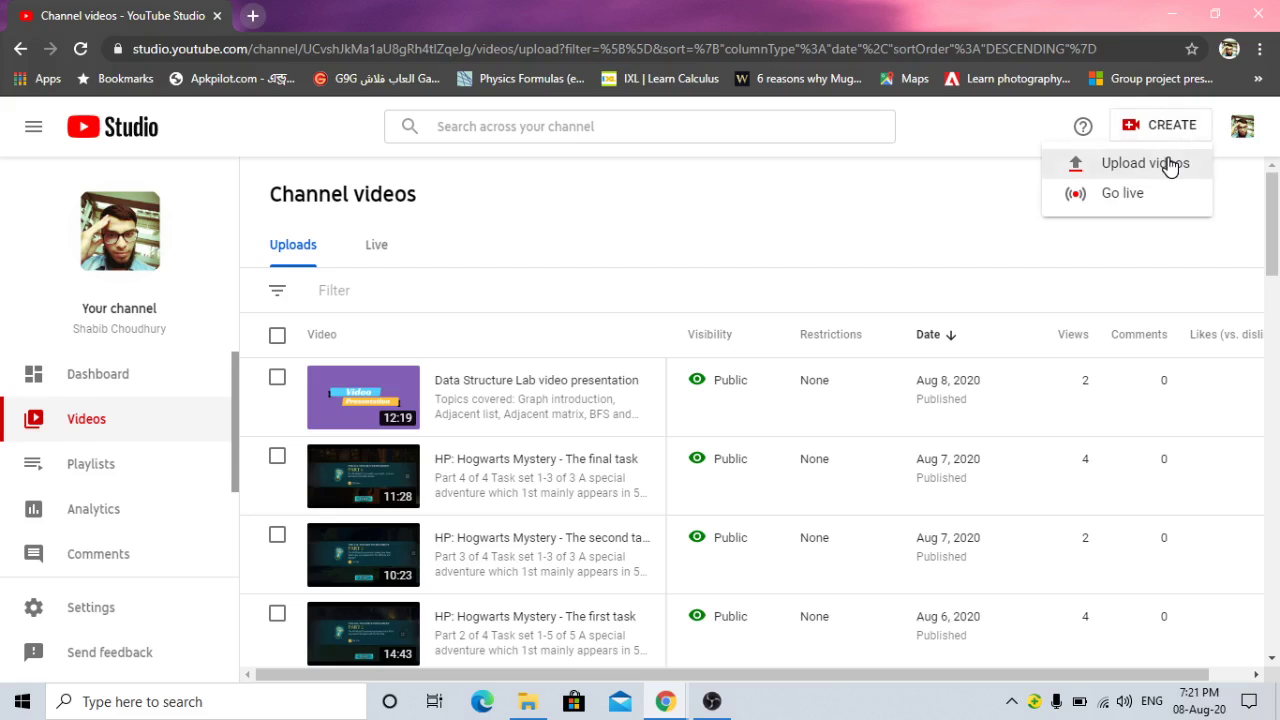
pyautogui.click(1160, 163)
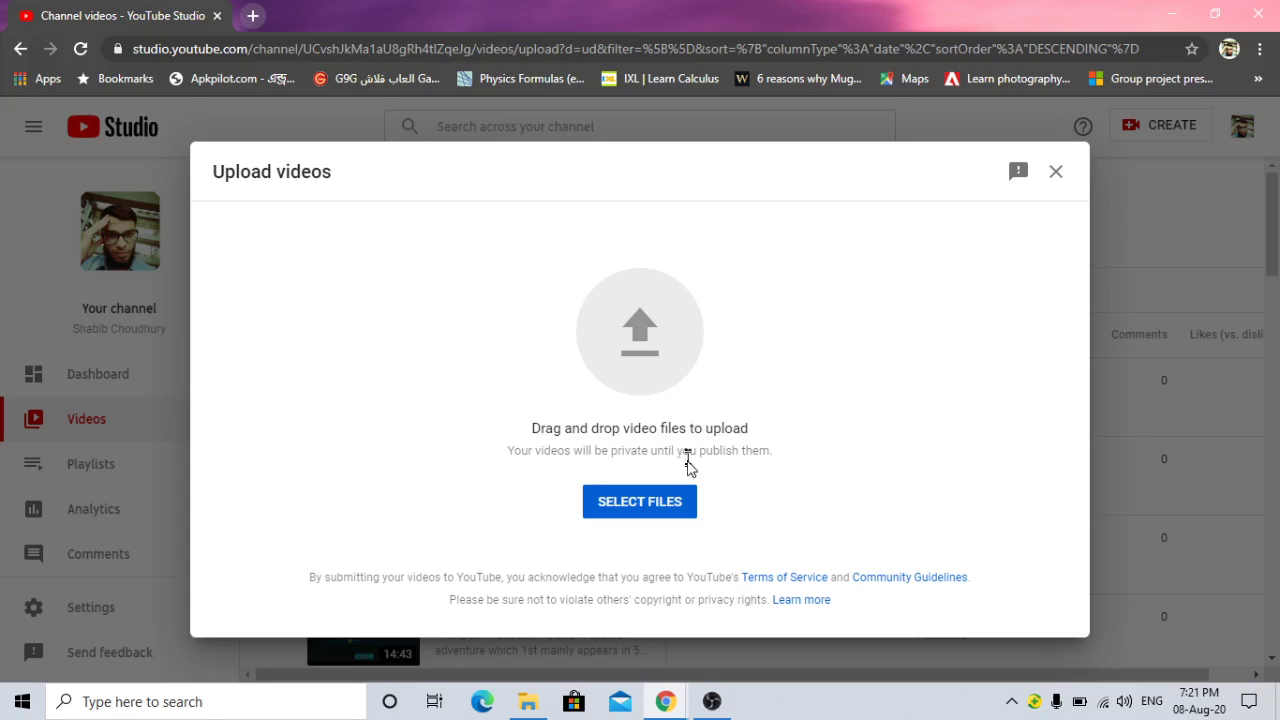
pyautogui.click(686, 508)
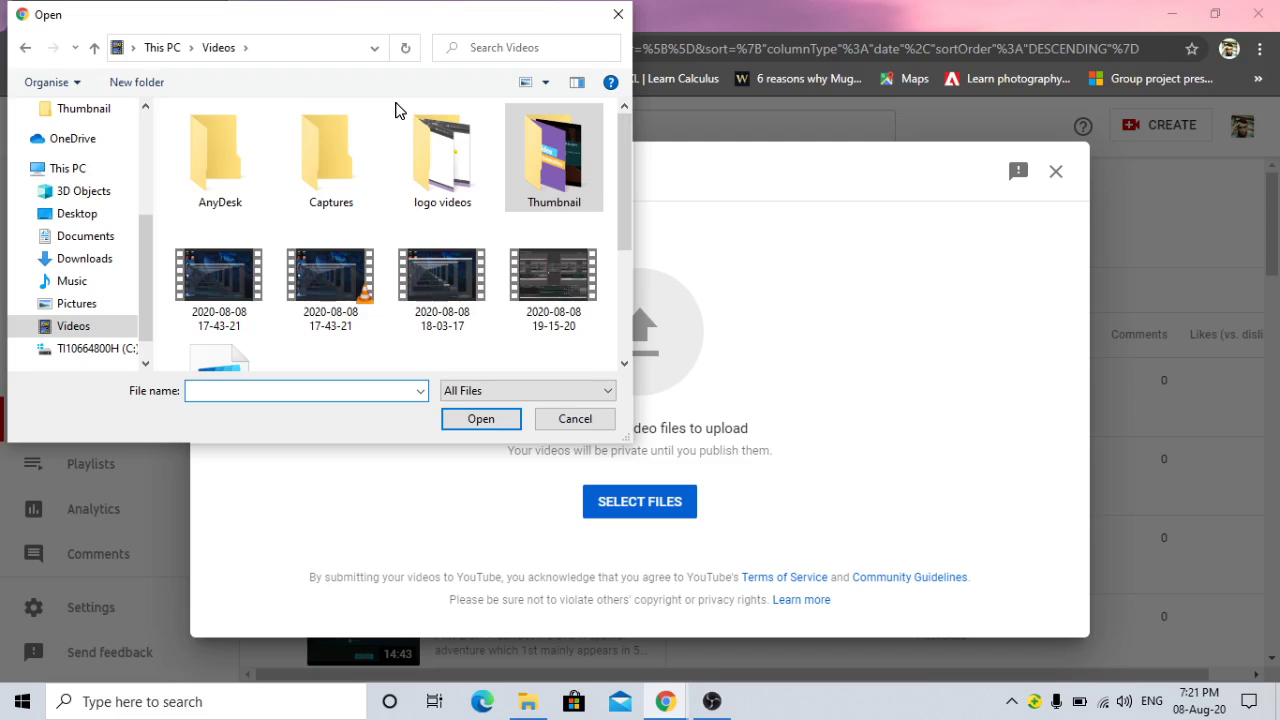
pyautogui.scroll(-3, 400, 160)
pyautogui.click(457, 240)
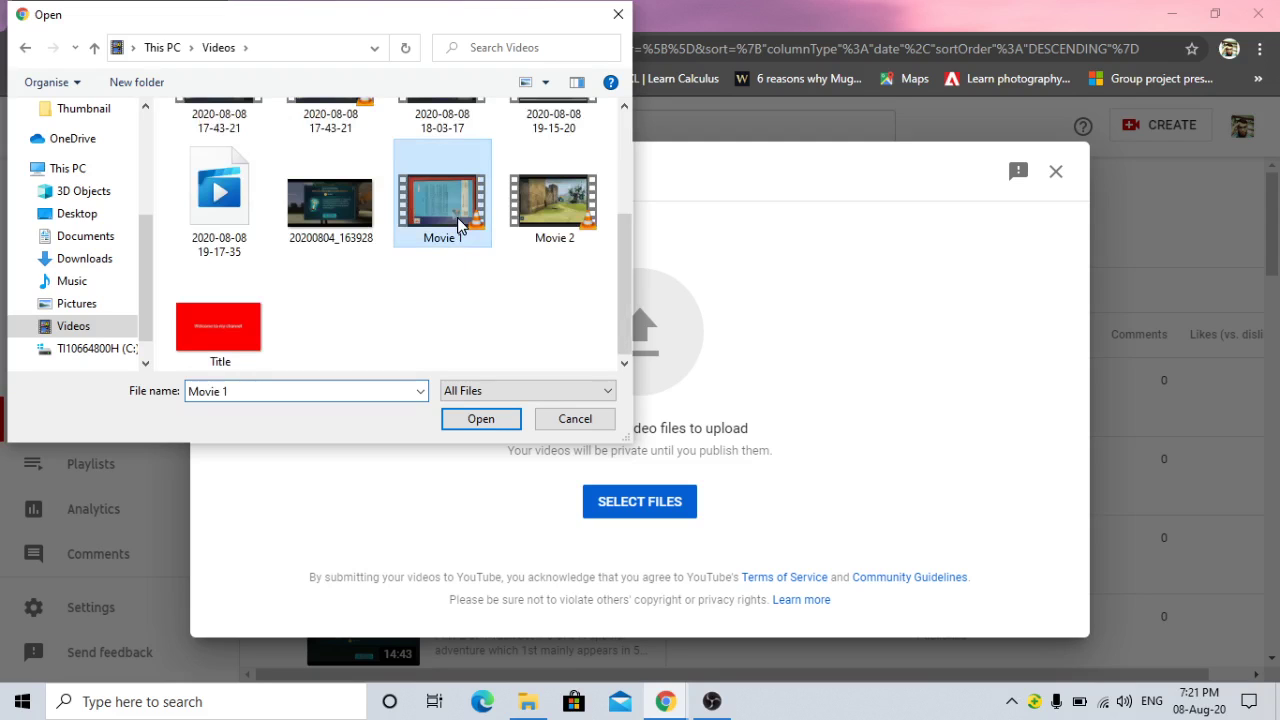
pyautogui.click(503, 420)
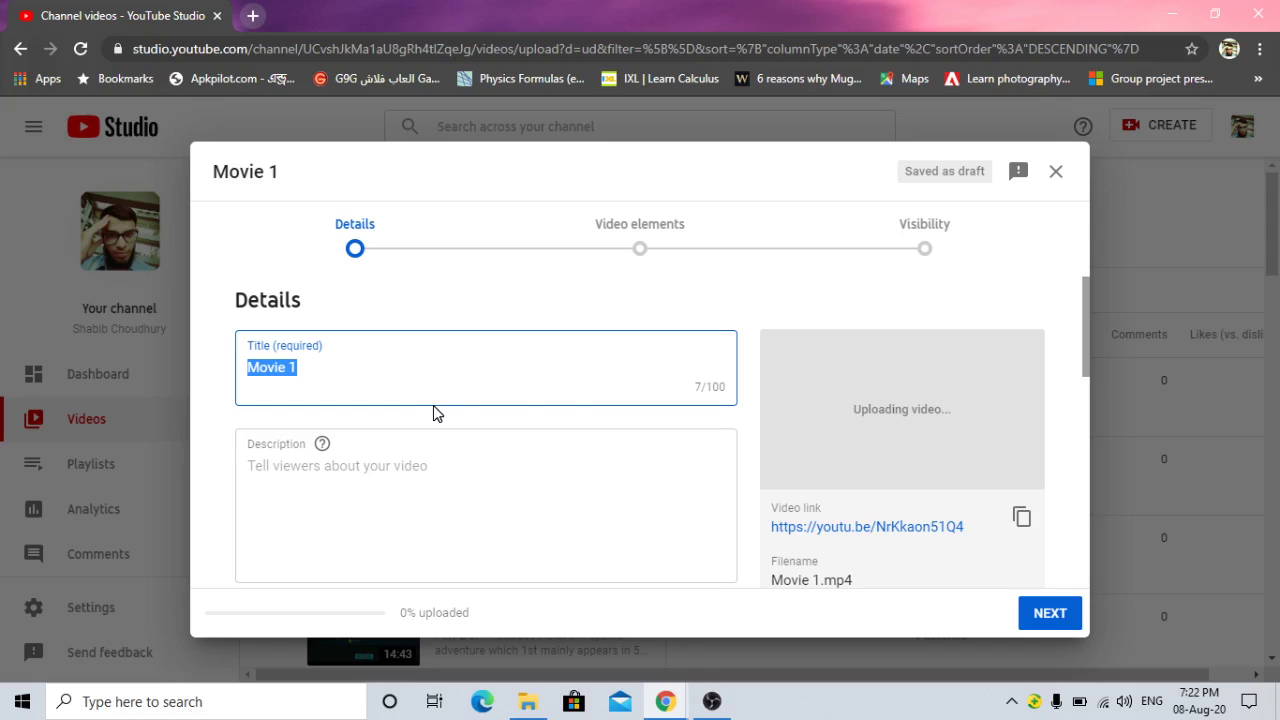
# - Upload the image Title from the Videos folder as the custom thumbnail of Movie 1
pyautogui.scroll(-2, 578, 420)
pyautogui.scroll(-2, 580, 420)
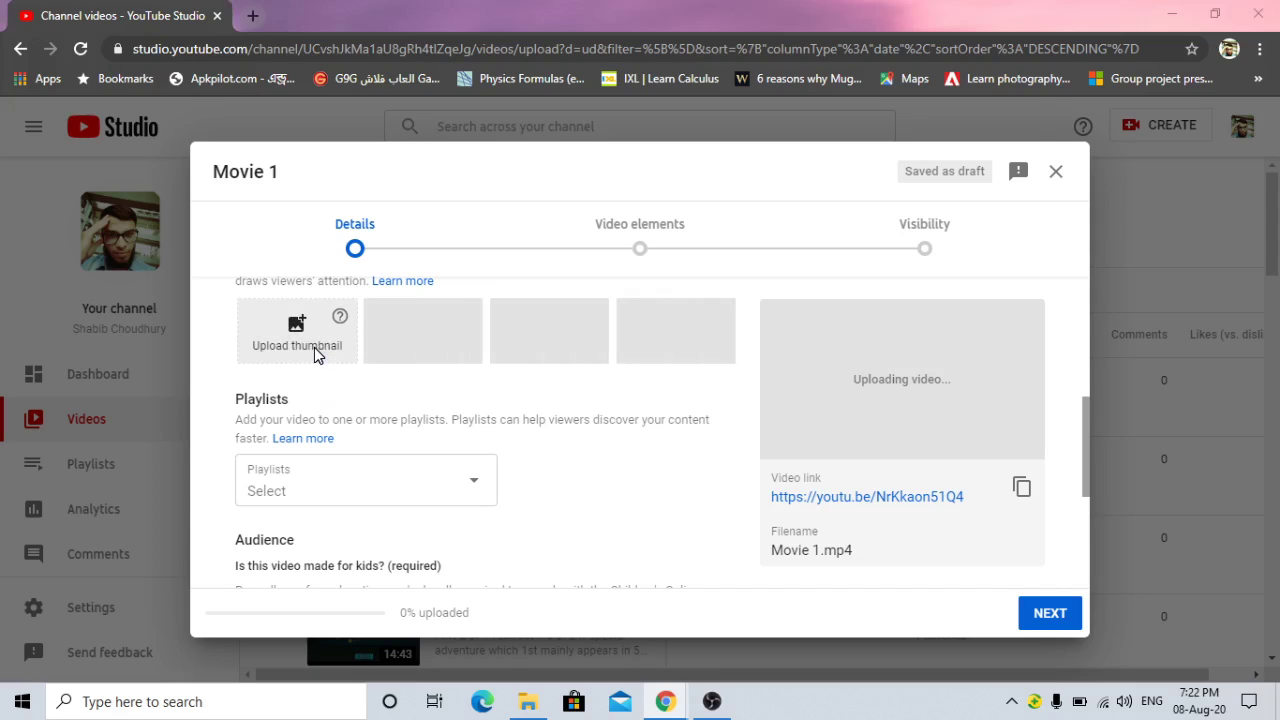
pyautogui.click(316, 354)
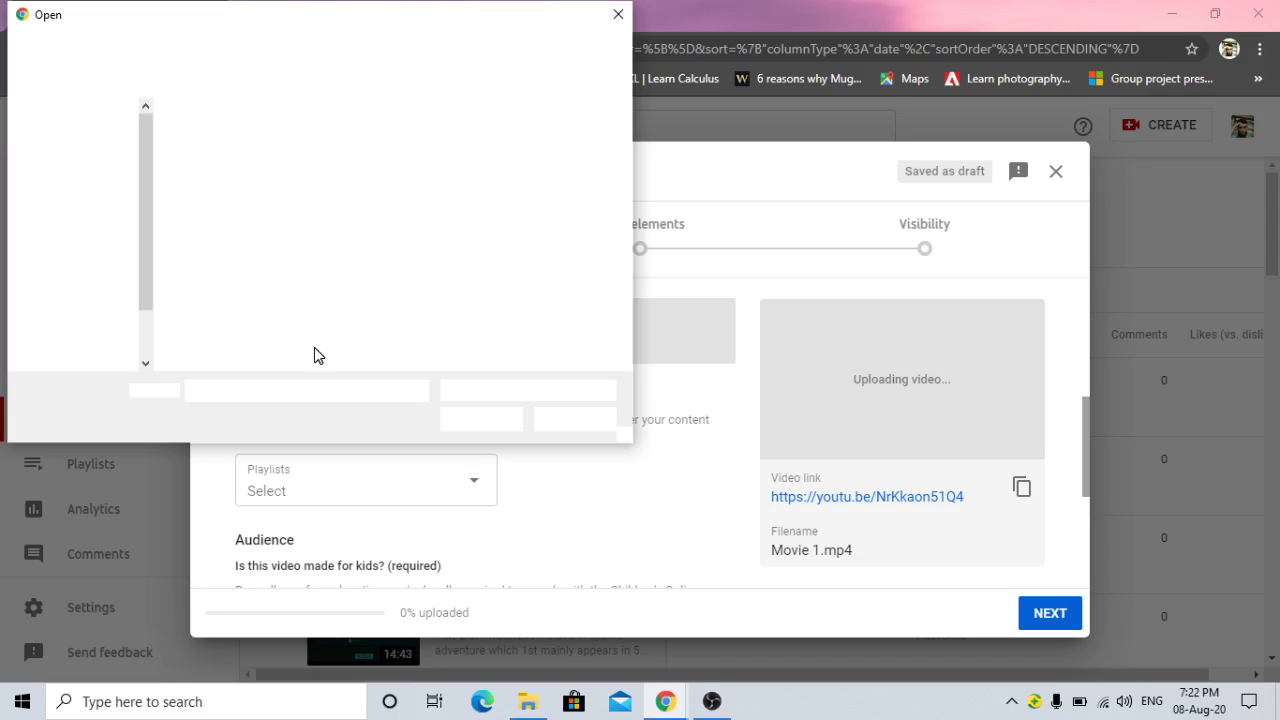
pyautogui.click(361, 269)
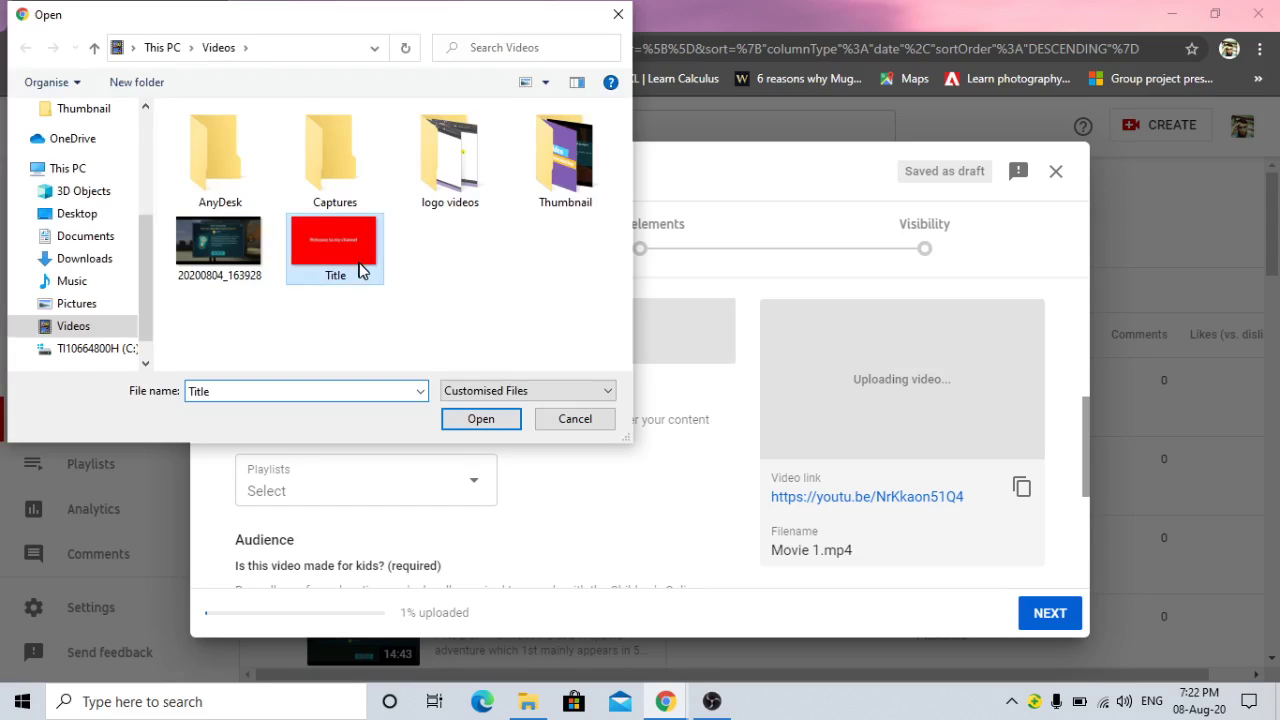
pyautogui.doubleClick(361, 269)
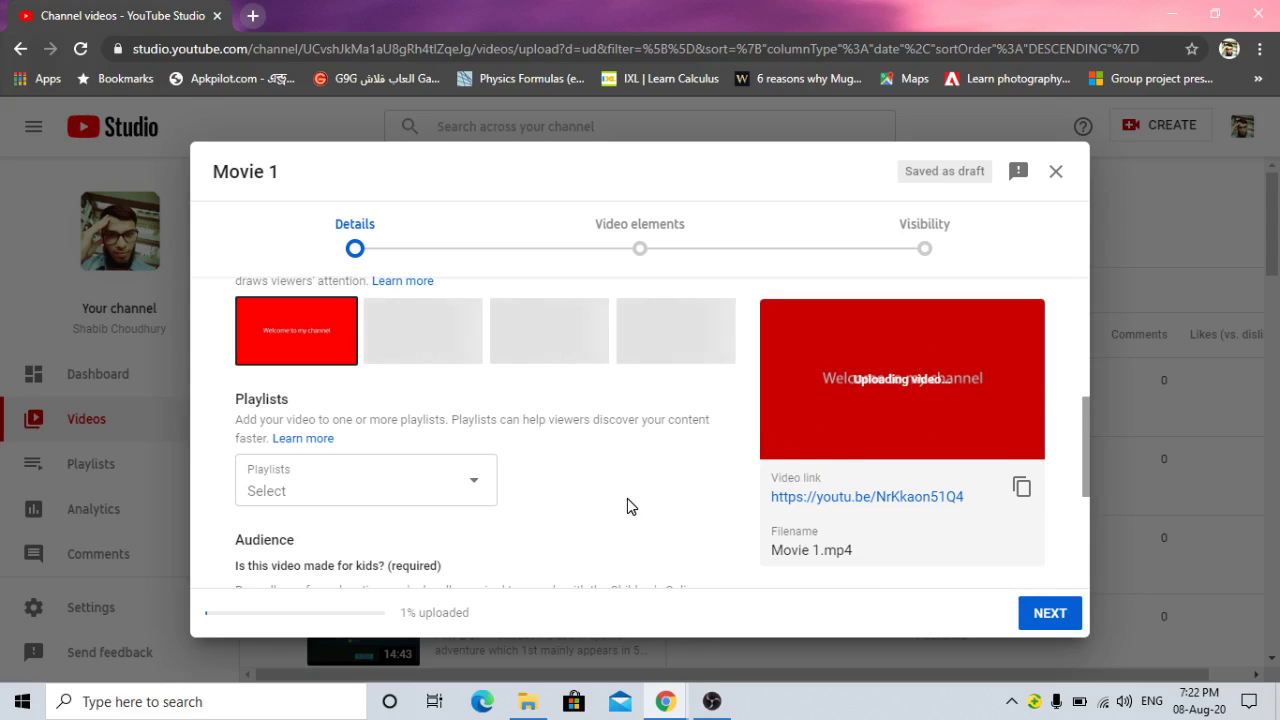
# - Declare Movie 1 as not made for kids and proceed to the Video elements stage
pyautogui.scroll(-3, 627, 505)
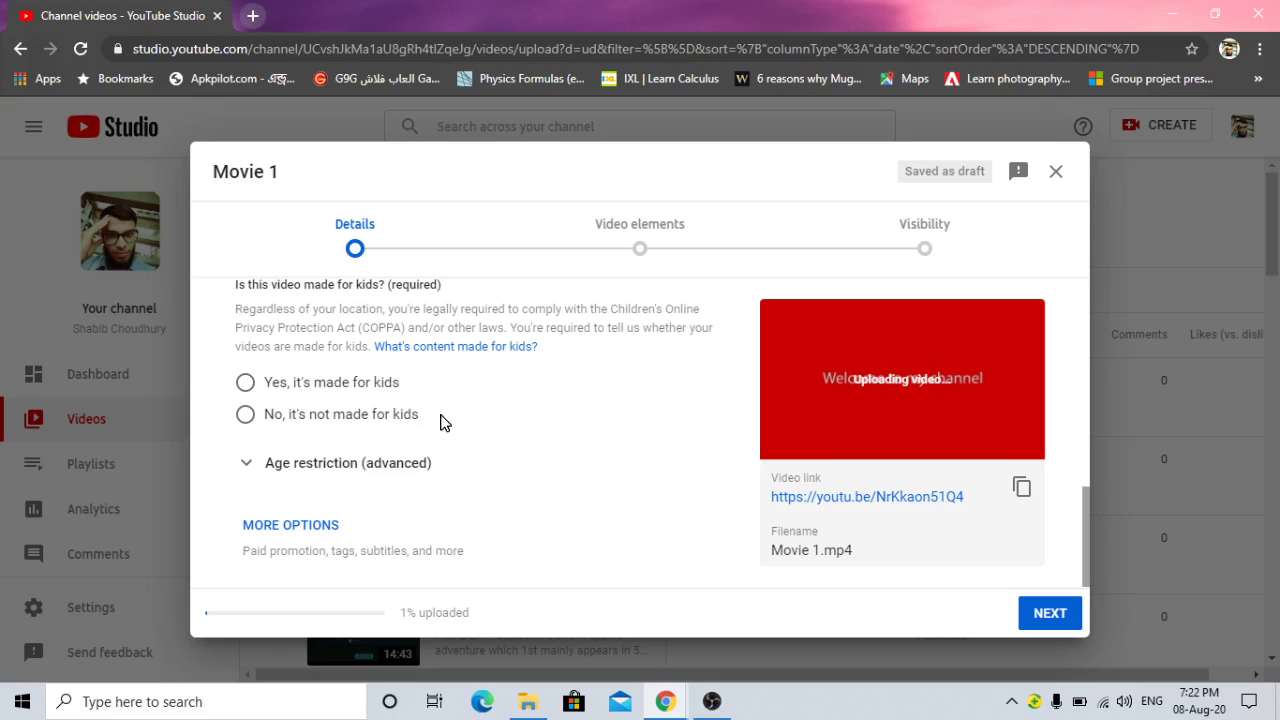
pyautogui.click(297, 416)
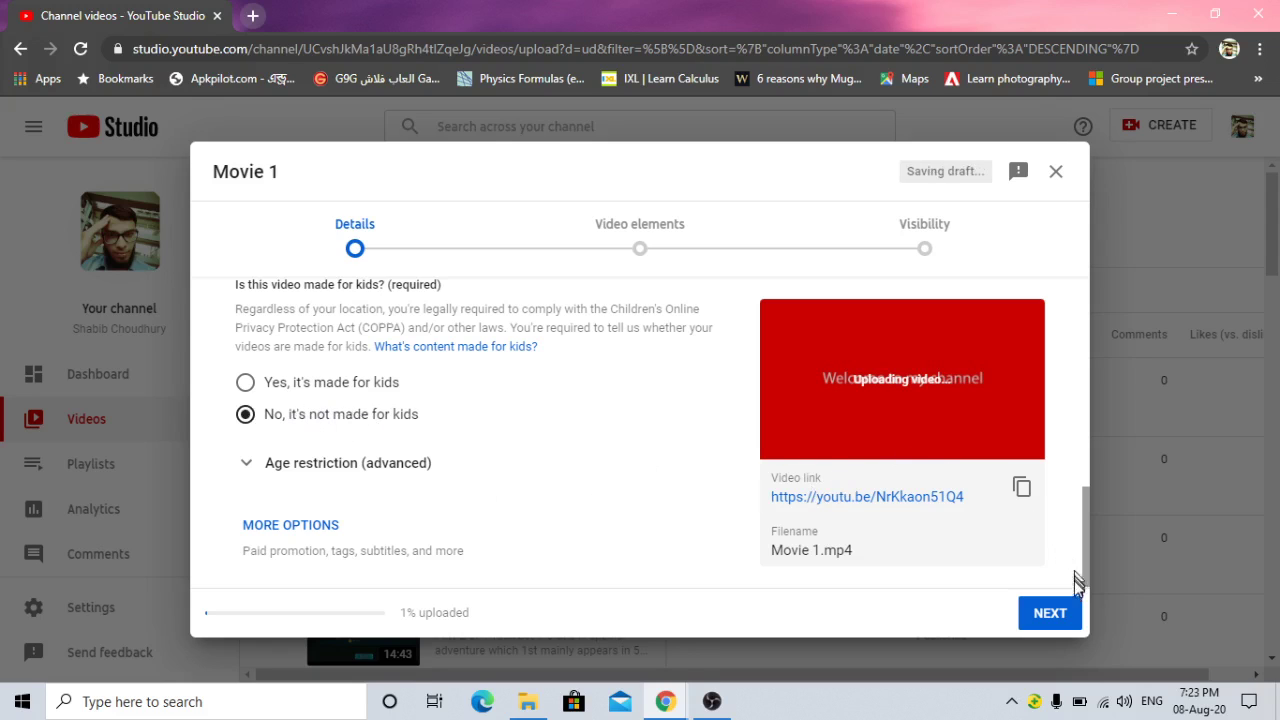
pyautogui.click(1062, 613)
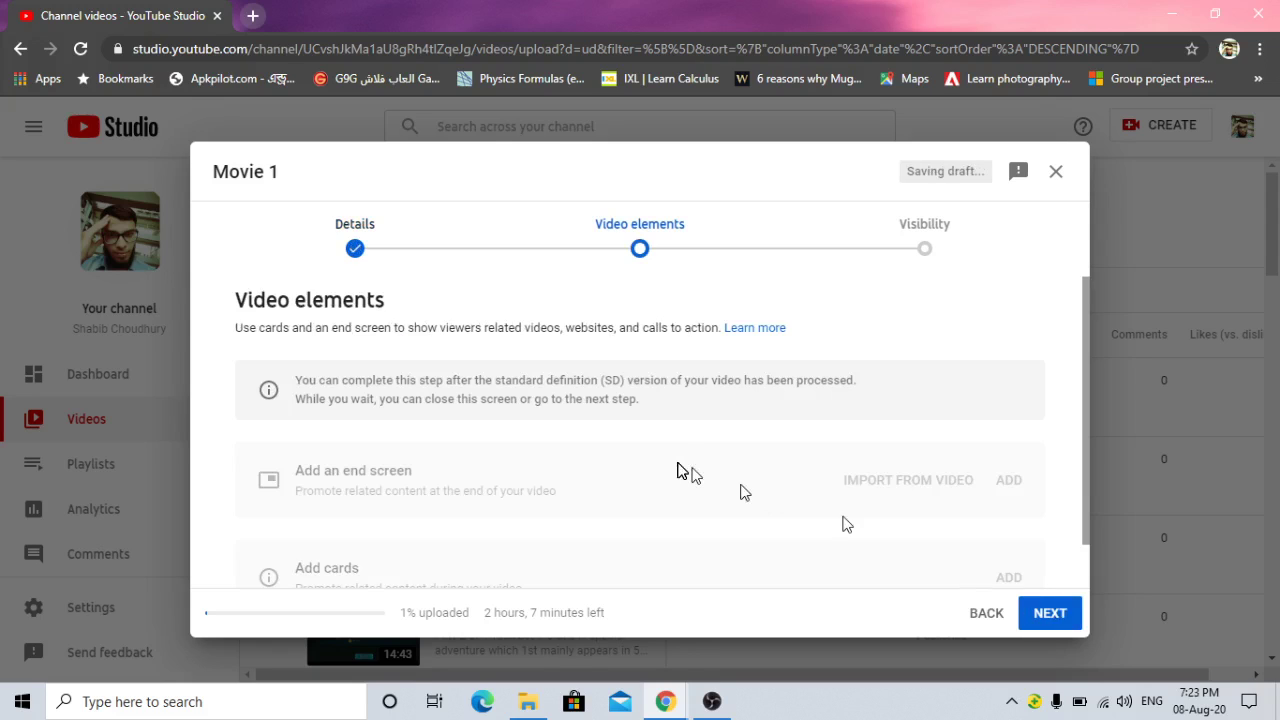
# - Continue past Video elements without adding an end screen or cards, and review the Visibility stage's publishing and scheduling options
pyautogui.scroll(-1, 701, 425)
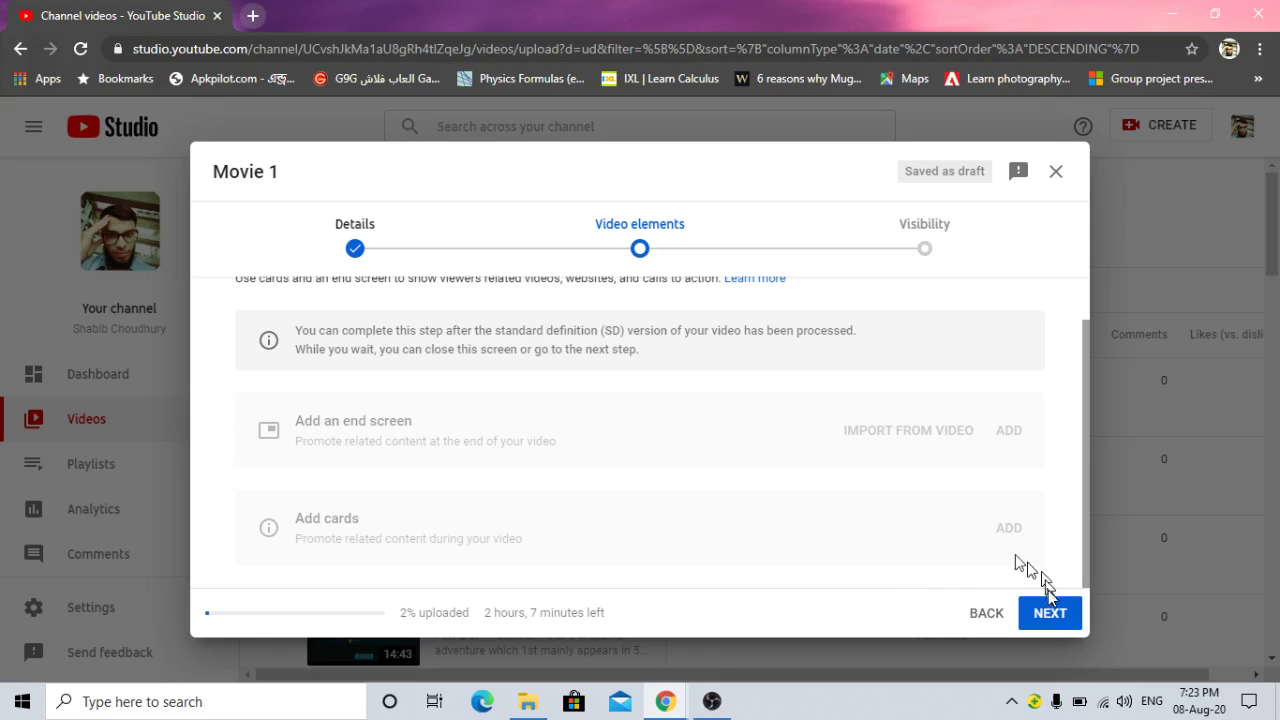
pyautogui.click(1045, 624)
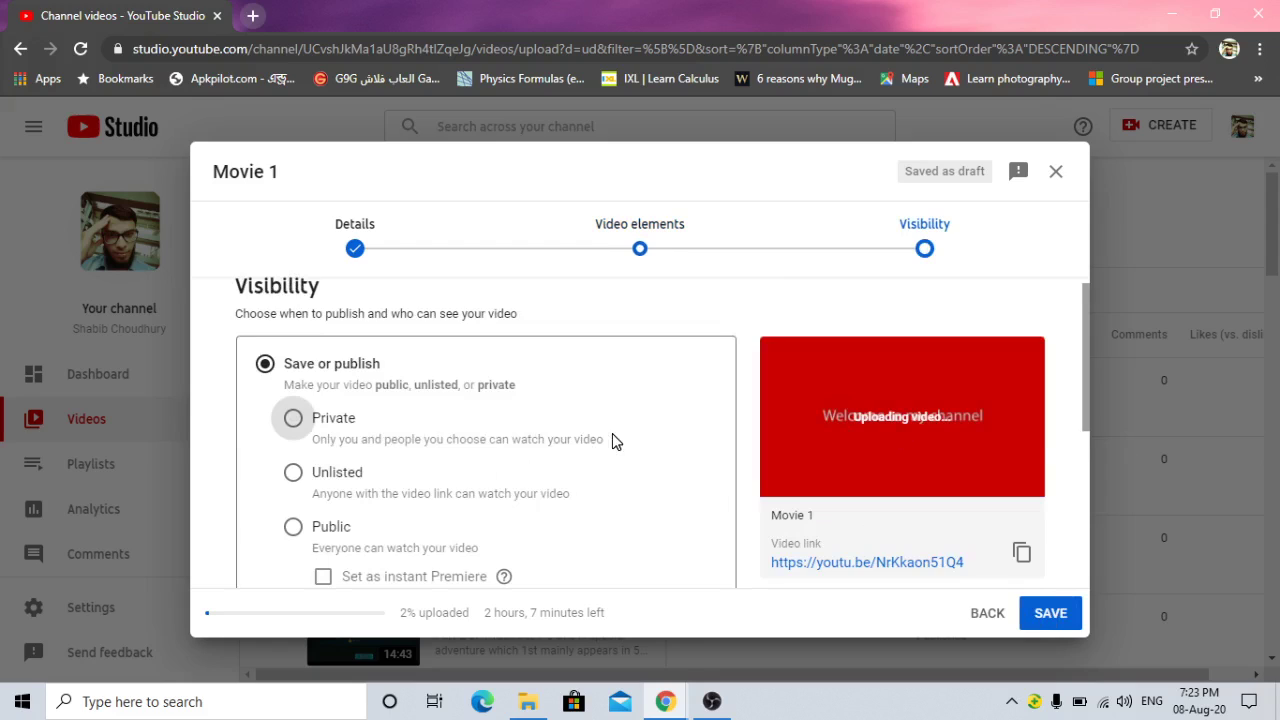
pyautogui.scroll(-3, 612, 434)
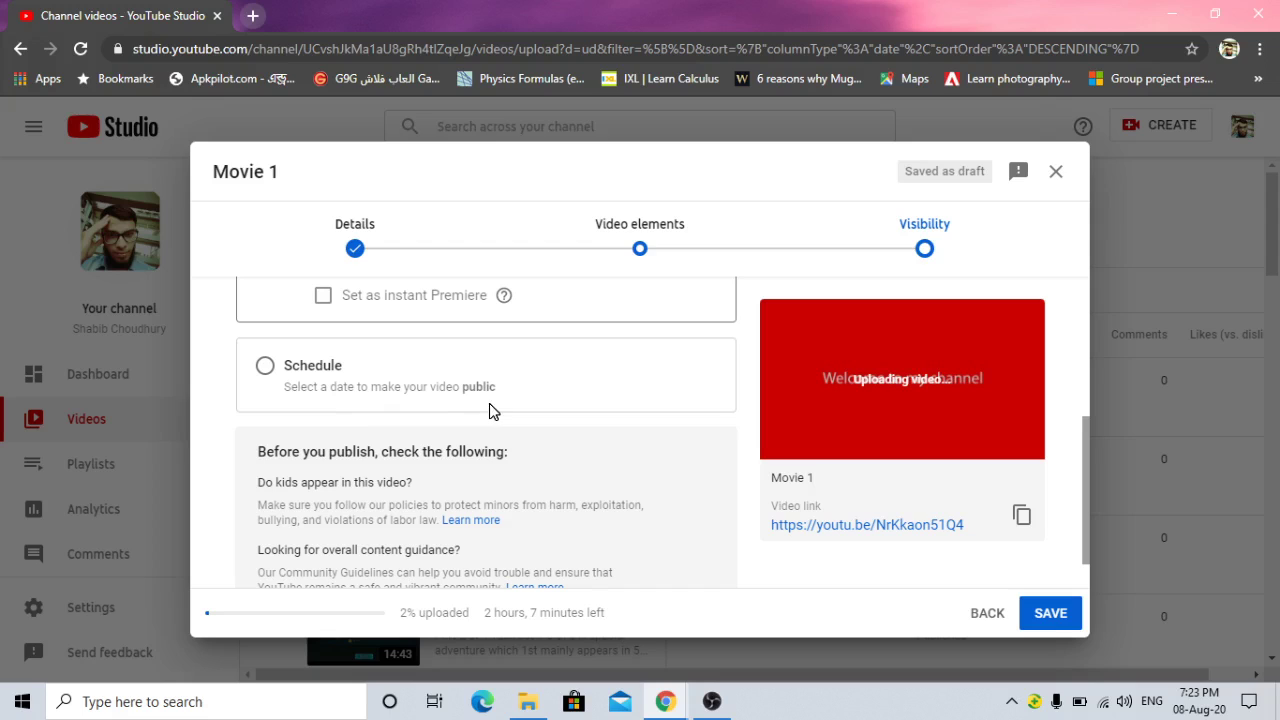
pyautogui.scroll(1, 517, 434)
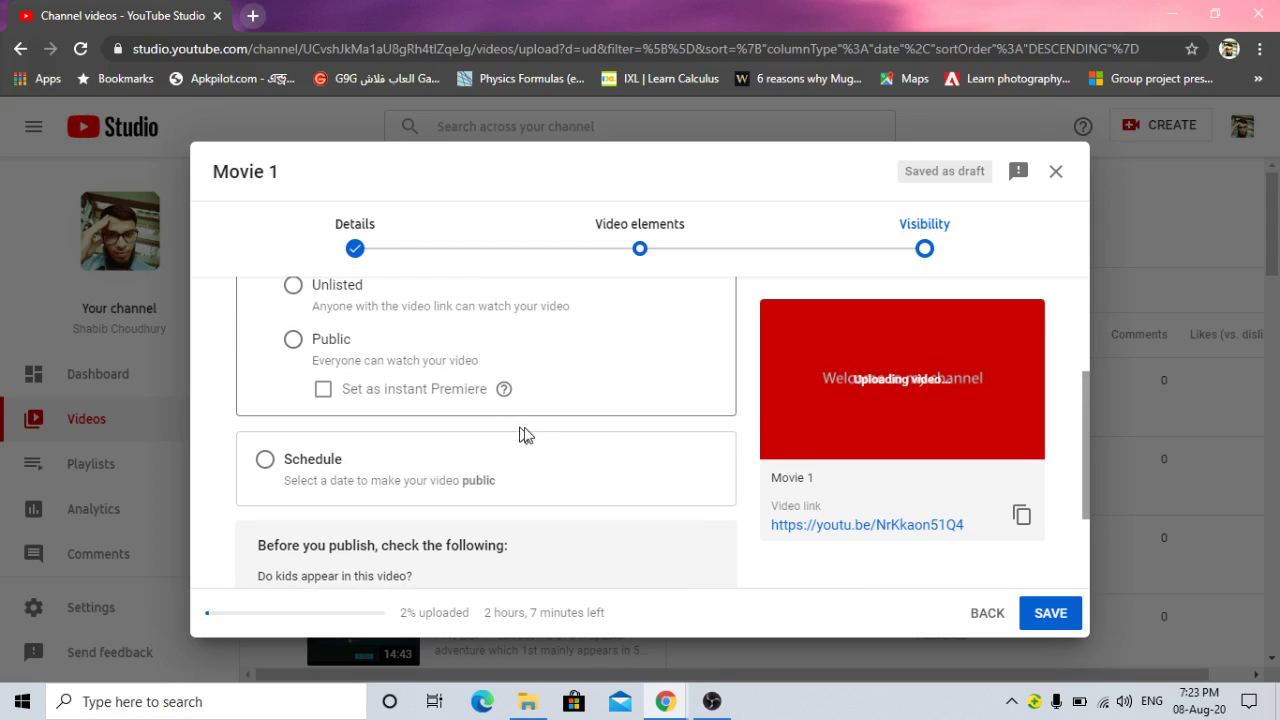
pyautogui.scroll(2, 563, 444)
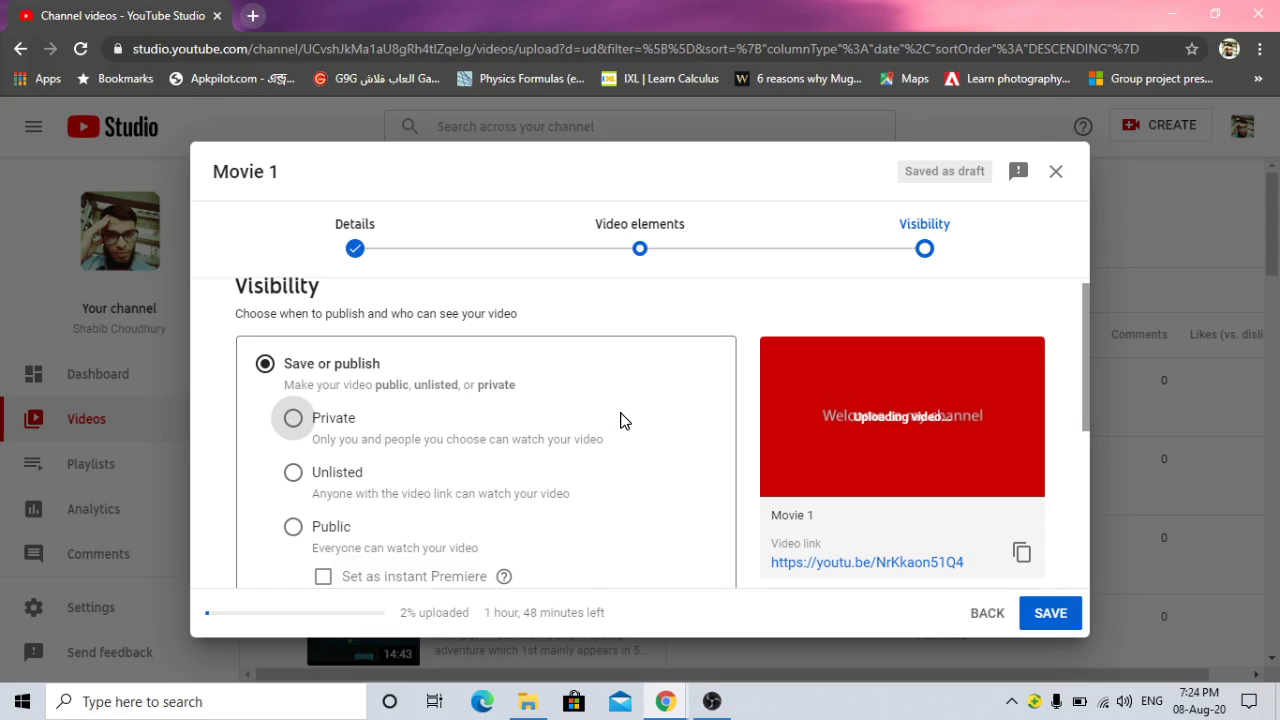
pyautogui.scroll(-3, 620, 420)
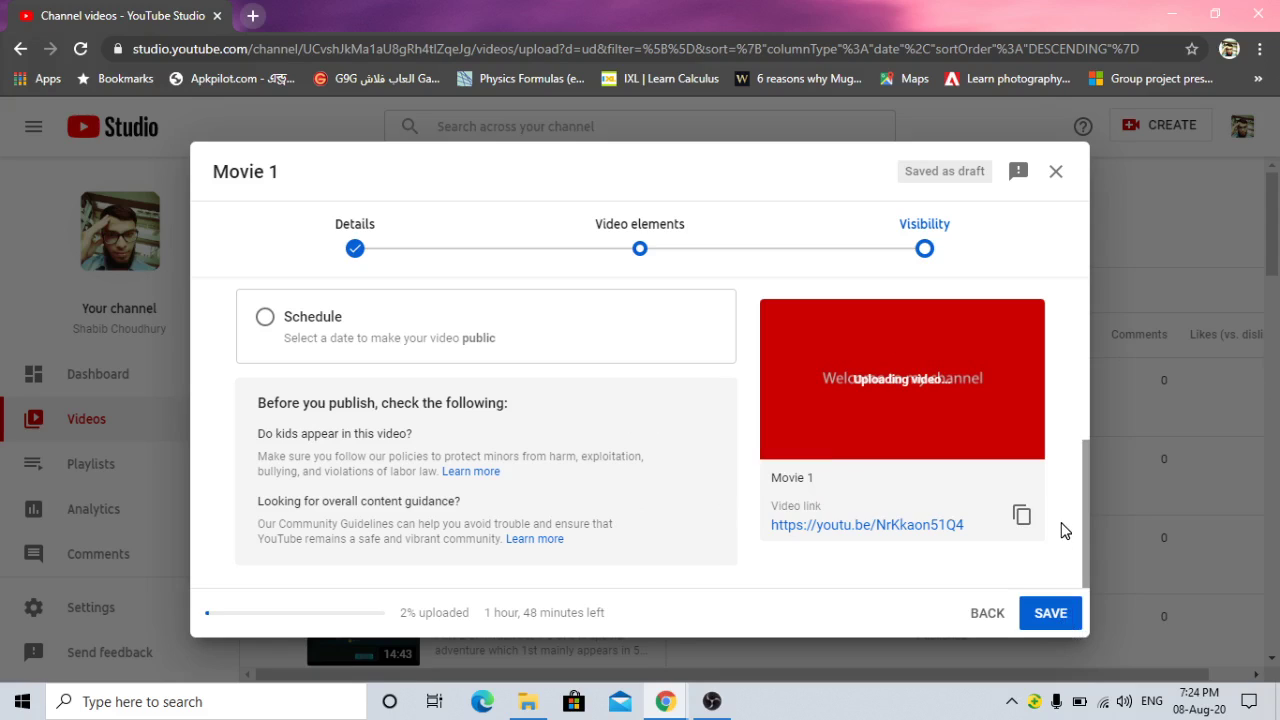
# - Set the visibility of Movie 1 to Public, publish it, and dismiss the video uploading notice
pyautogui.click(1050, 625)
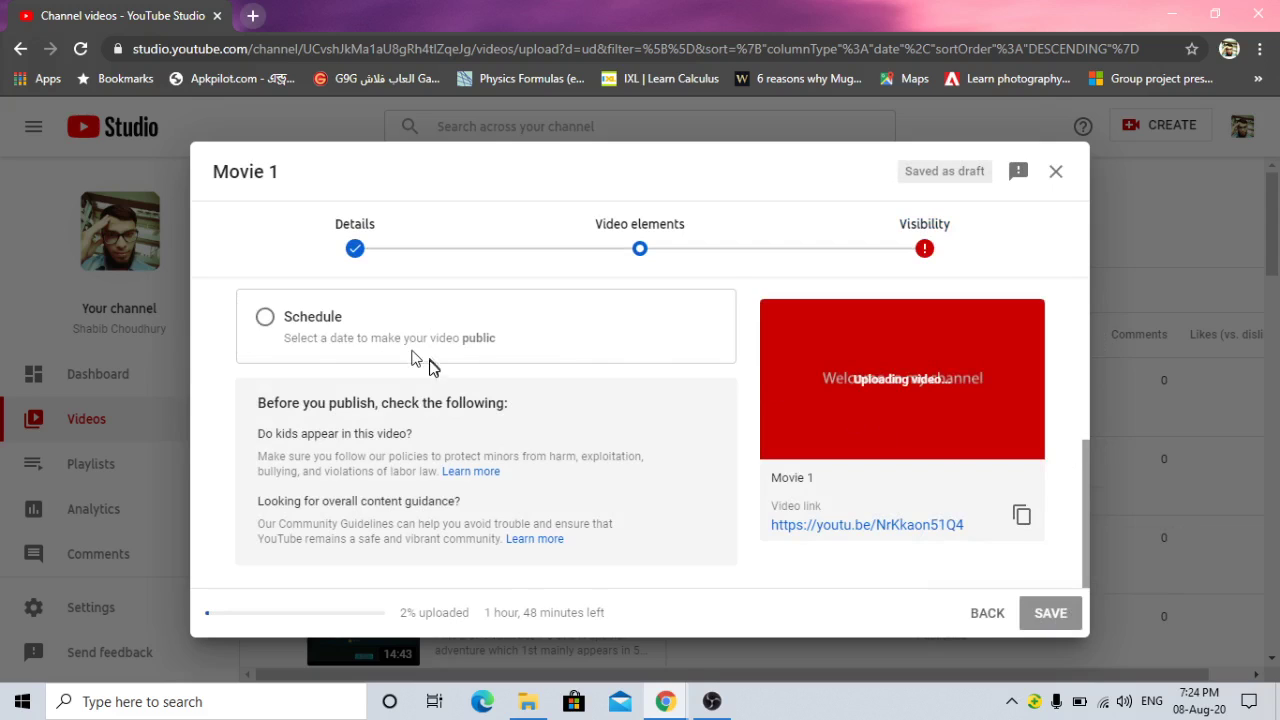
pyautogui.scroll(4, 430, 370)
pyautogui.scroll(-1, 449, 420)
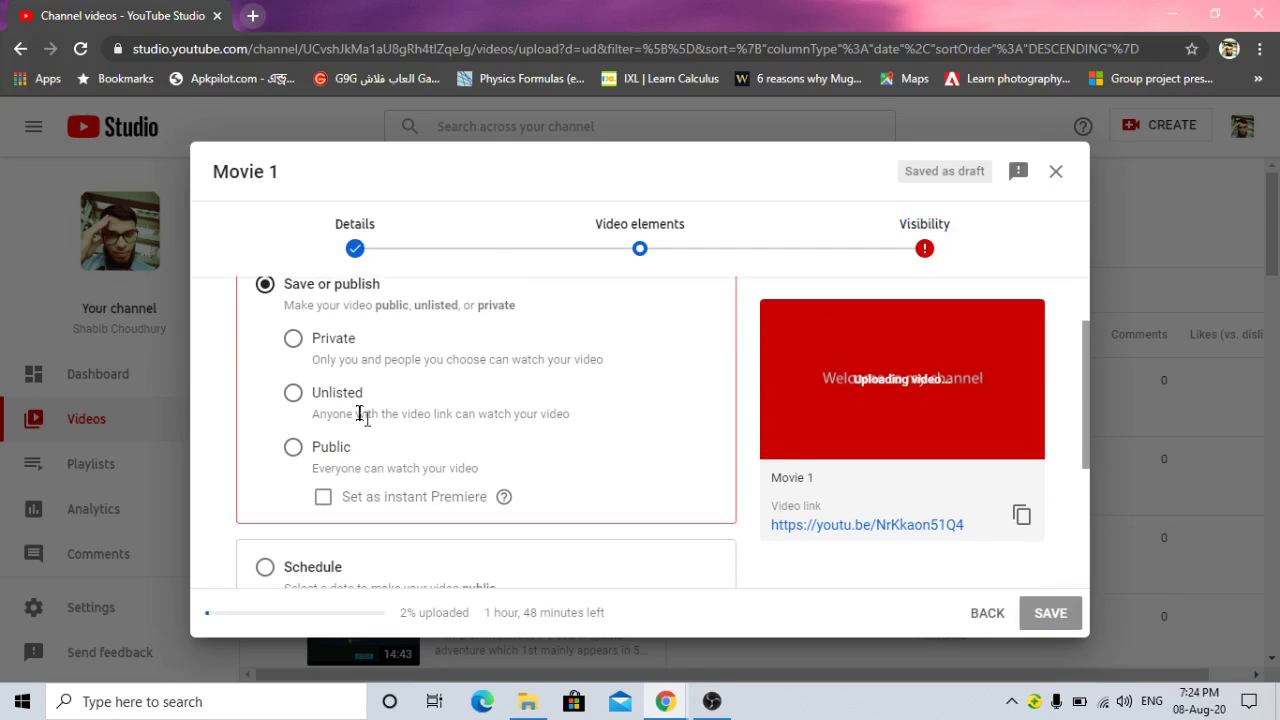
pyautogui.click(293, 447)
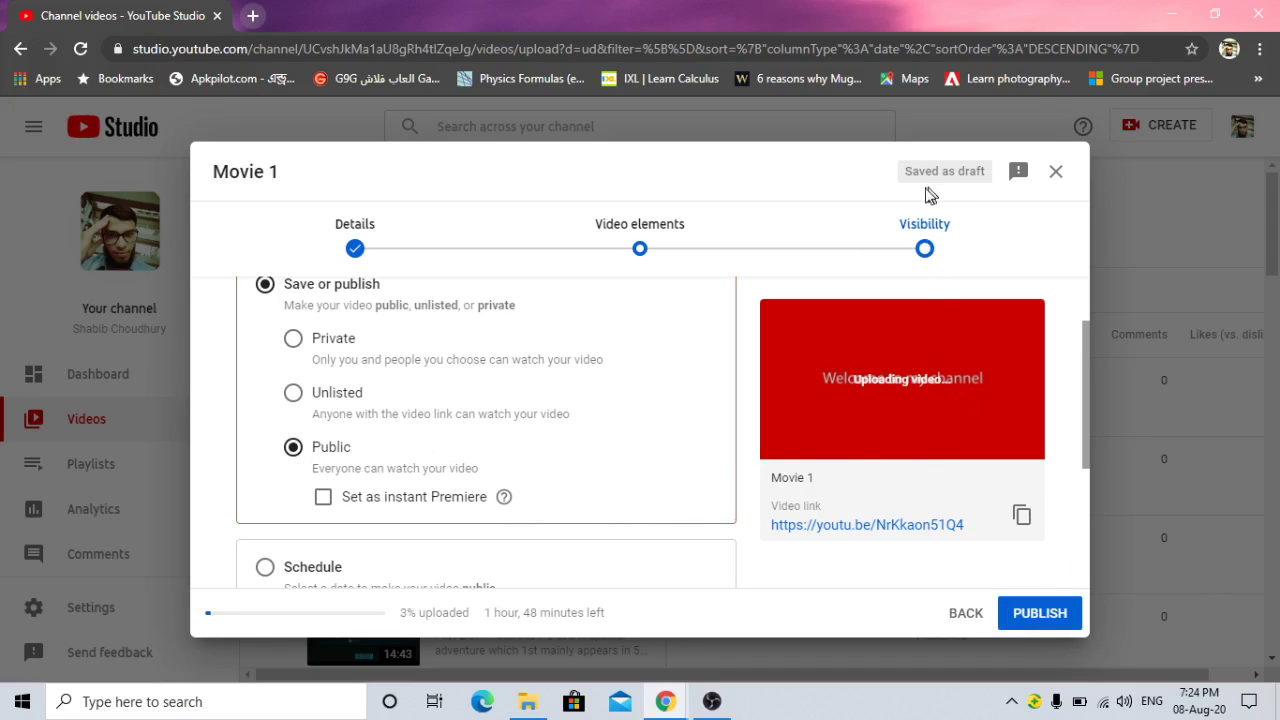
pyautogui.click(1032, 625)
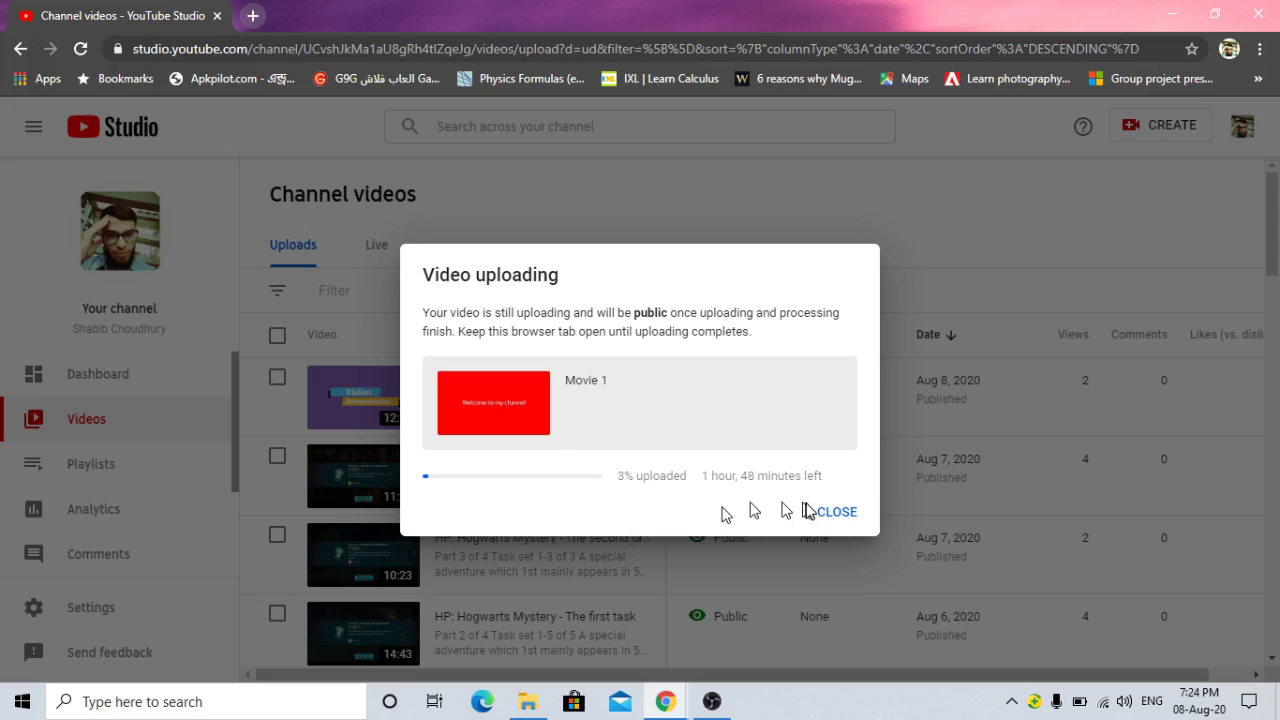
pyautogui.click(843, 520)
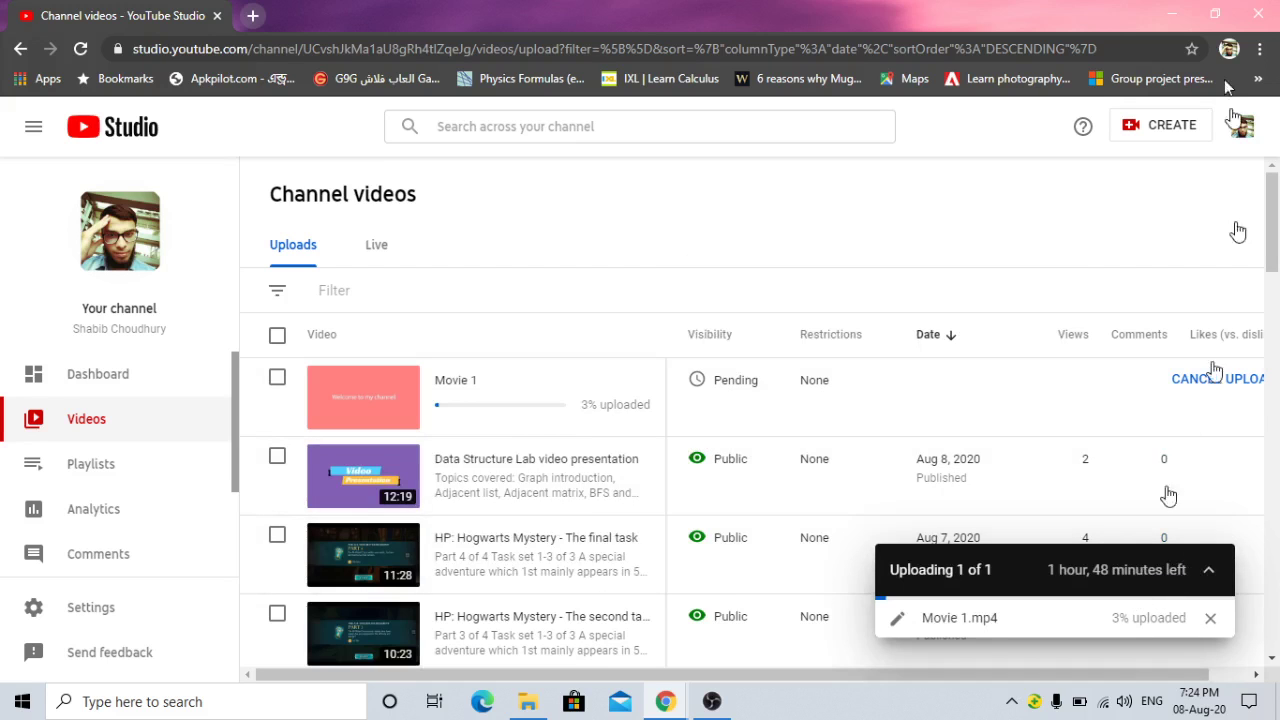
pyautogui.click(1180, 12)
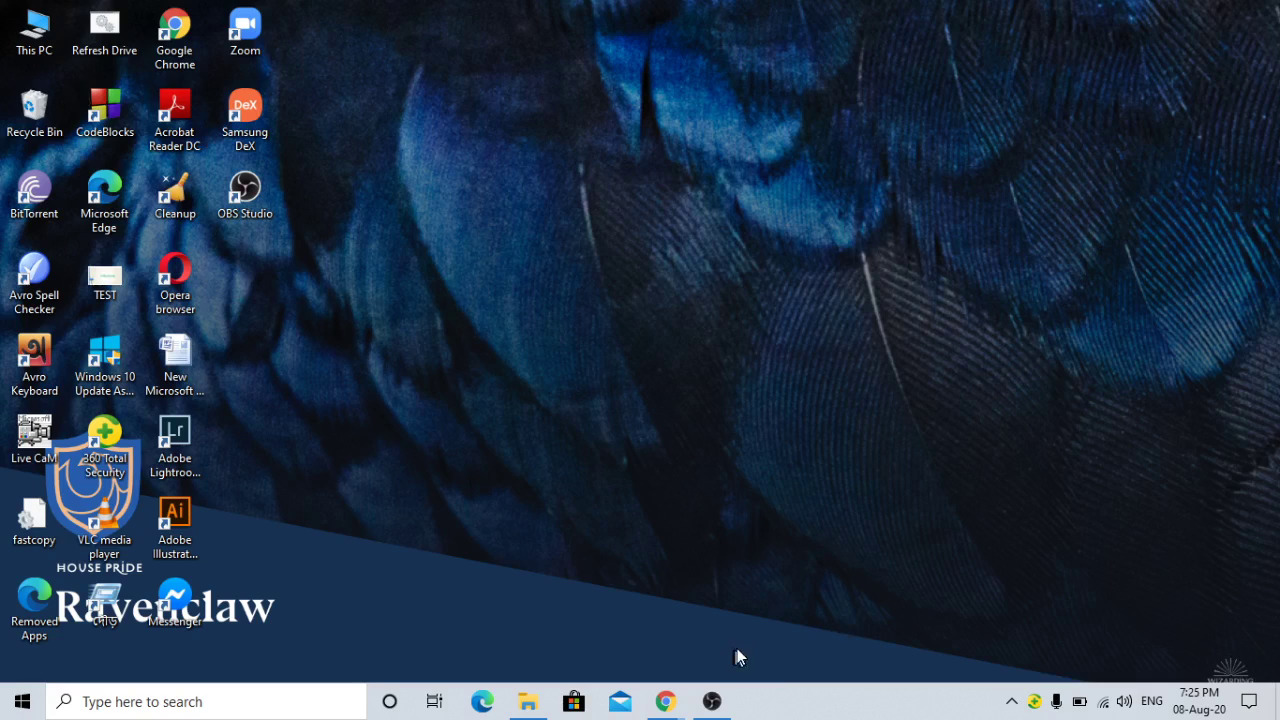
pyautogui.click(712, 701)
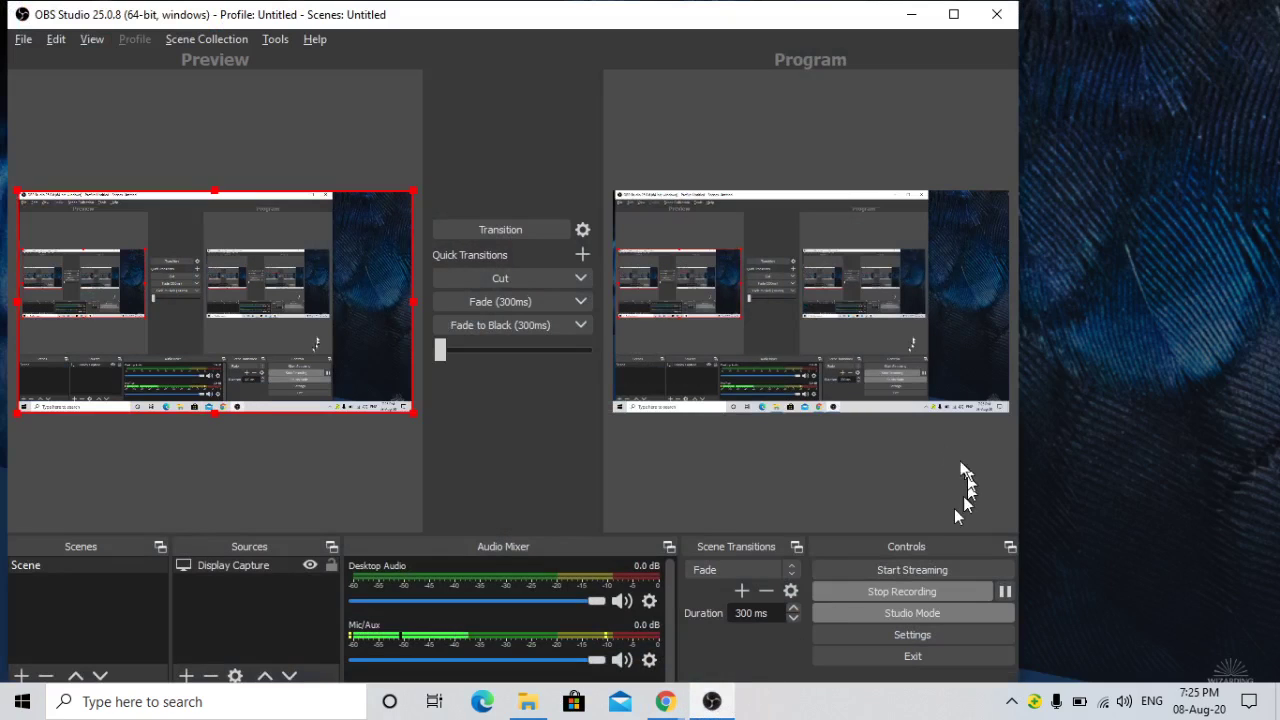